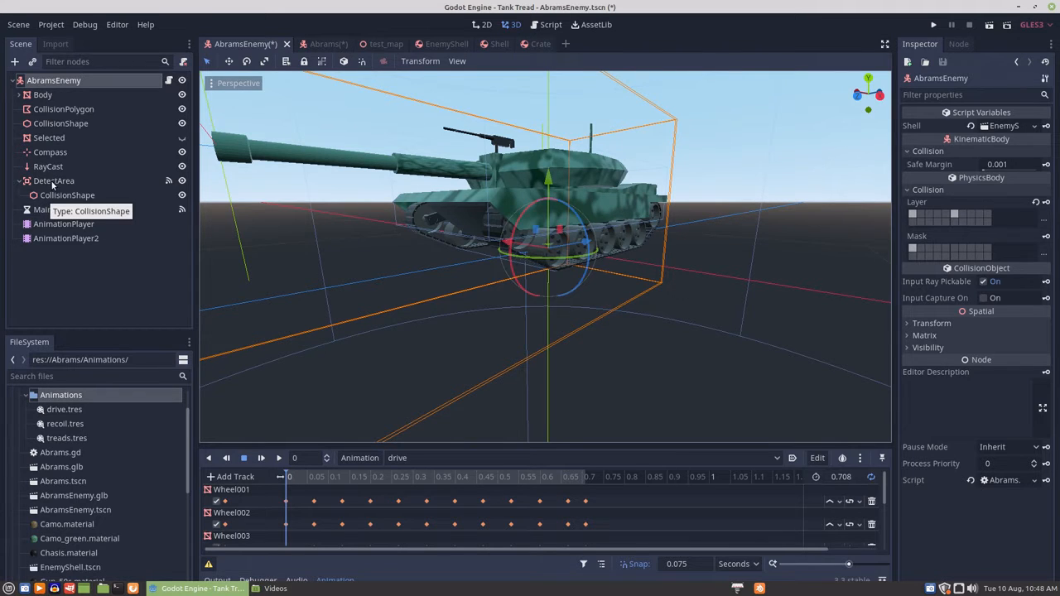
# Examine the collision layers and masks of AbramsEnemy, its DetectArea and the Area in the Shell scene.
pyautogui.click(67, 110)
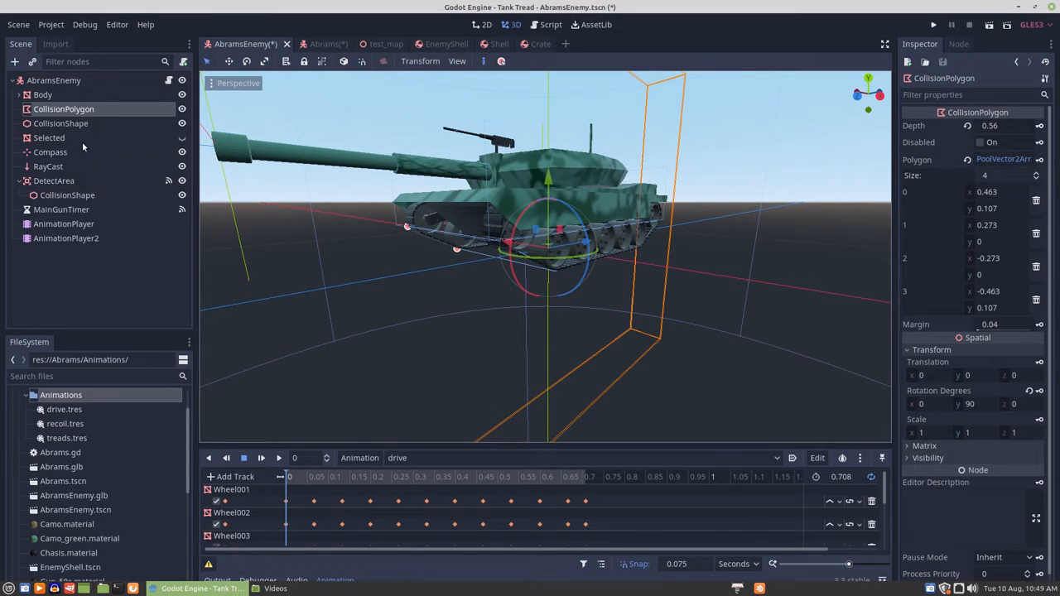
pyautogui.click(63, 82)
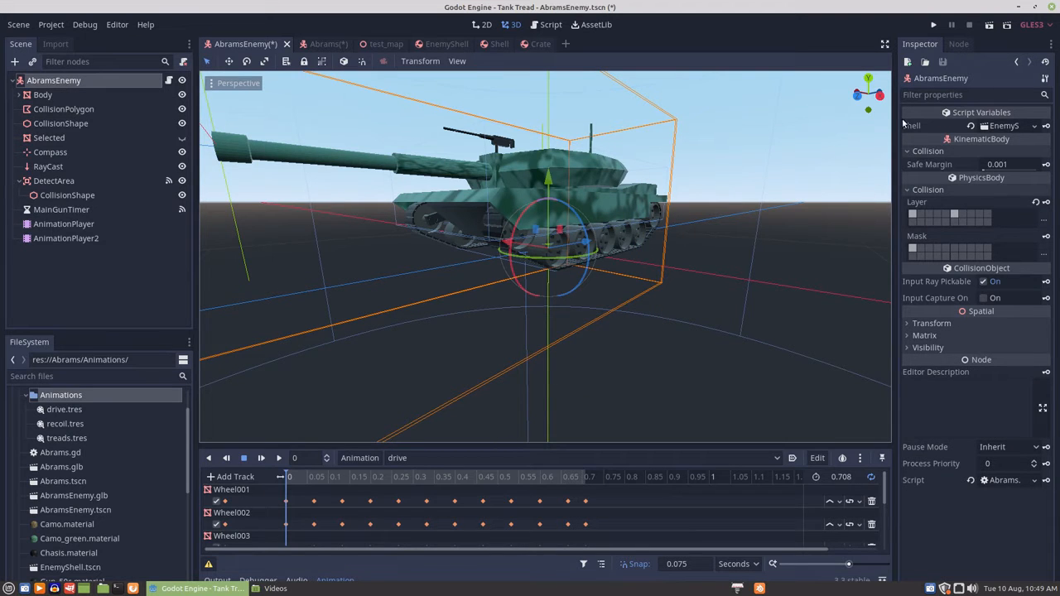
pyautogui.click(955, 215)
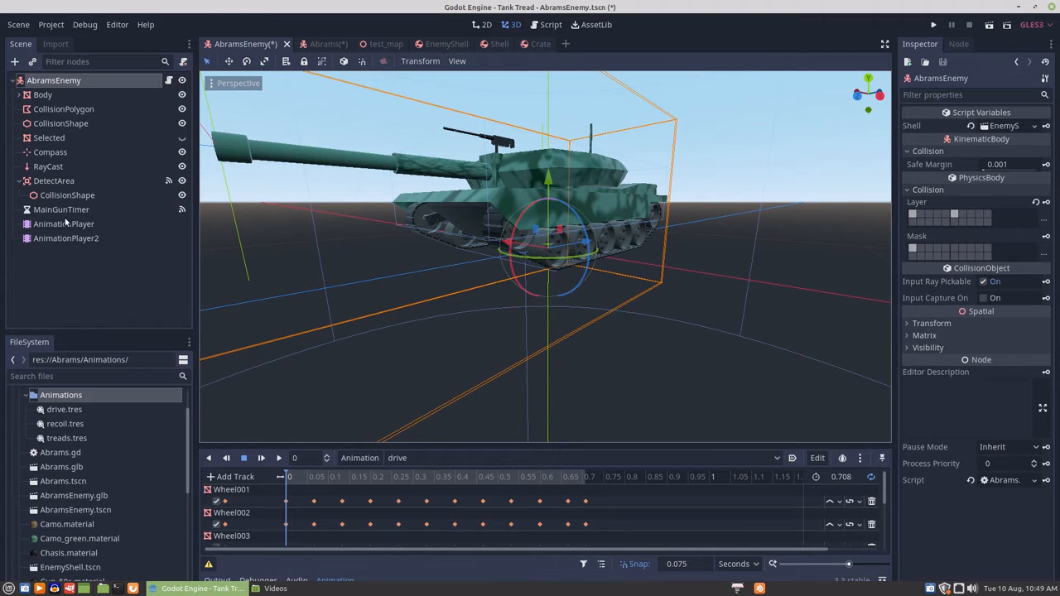
pyautogui.click(54, 182)
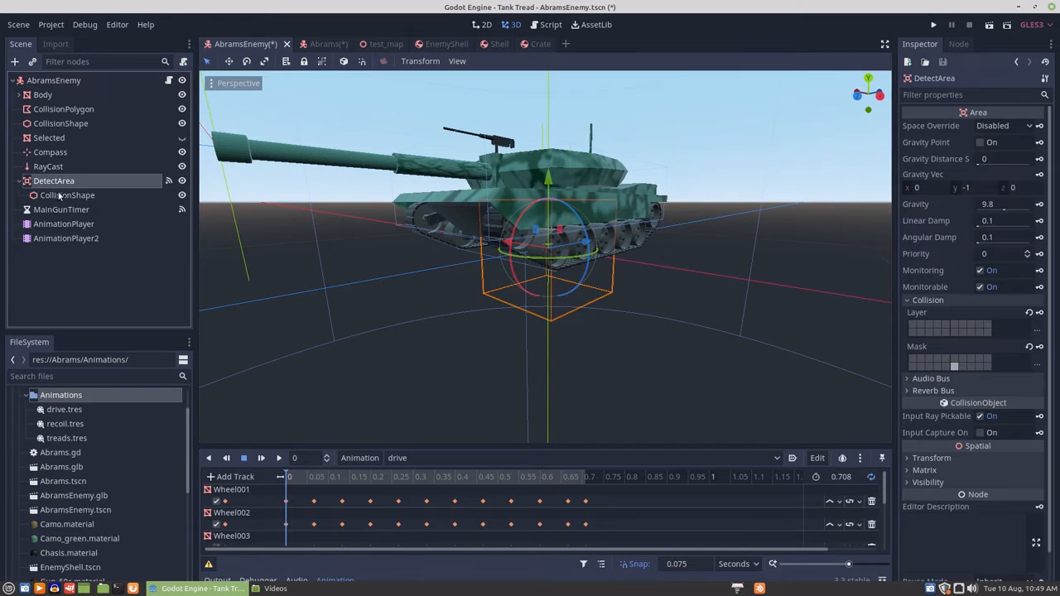
pyautogui.click(954, 363)
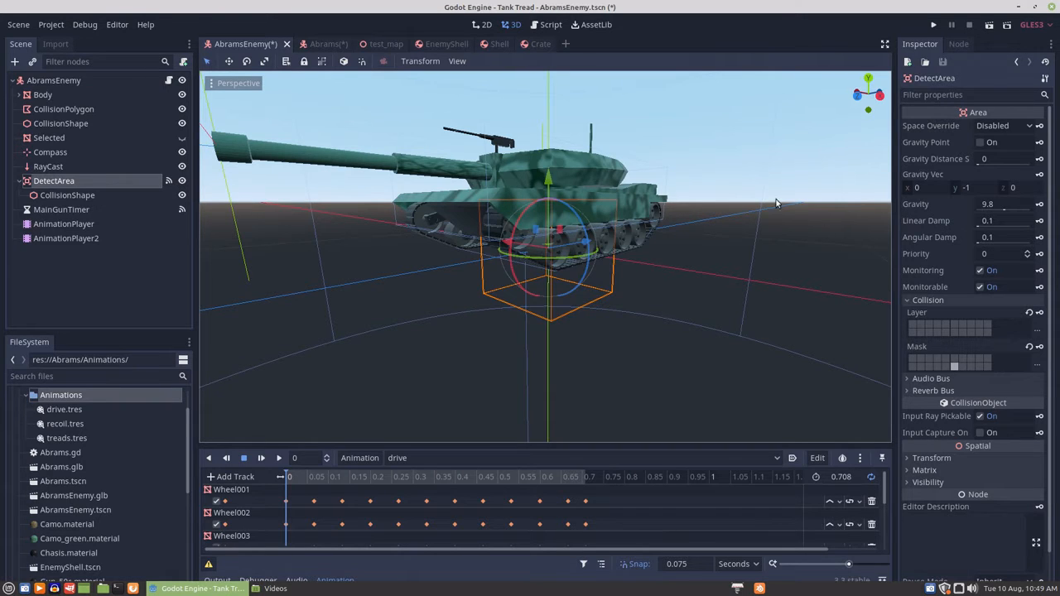
pyautogui.click(497, 45)
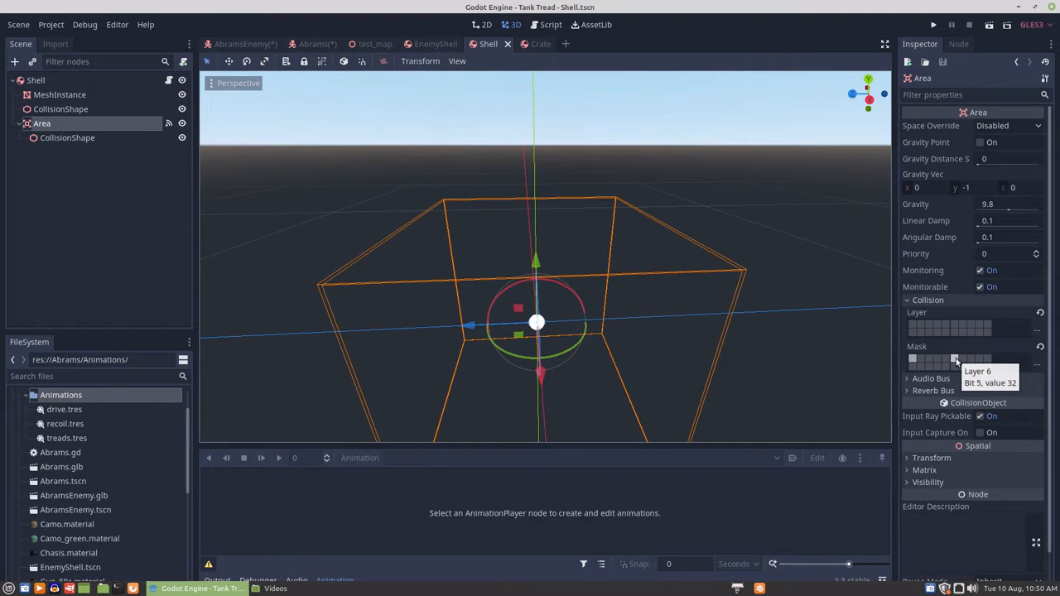
pyautogui.click(912, 359)
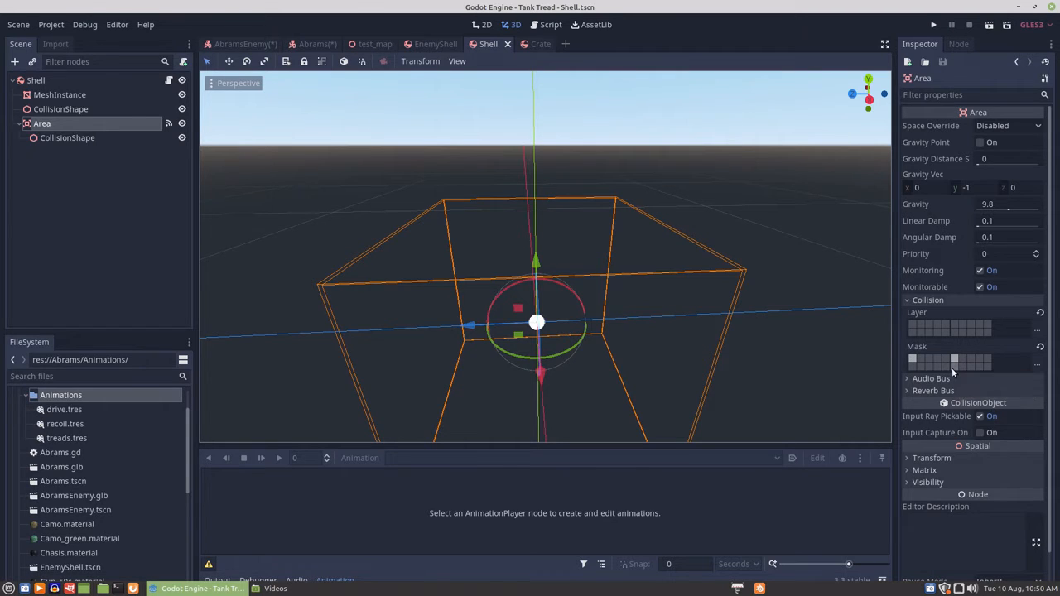
# Return to the AbramsEnemy scene, enlarge the animation editor and check which animations AnimationPlayer contains.
pyautogui.click(242, 44)
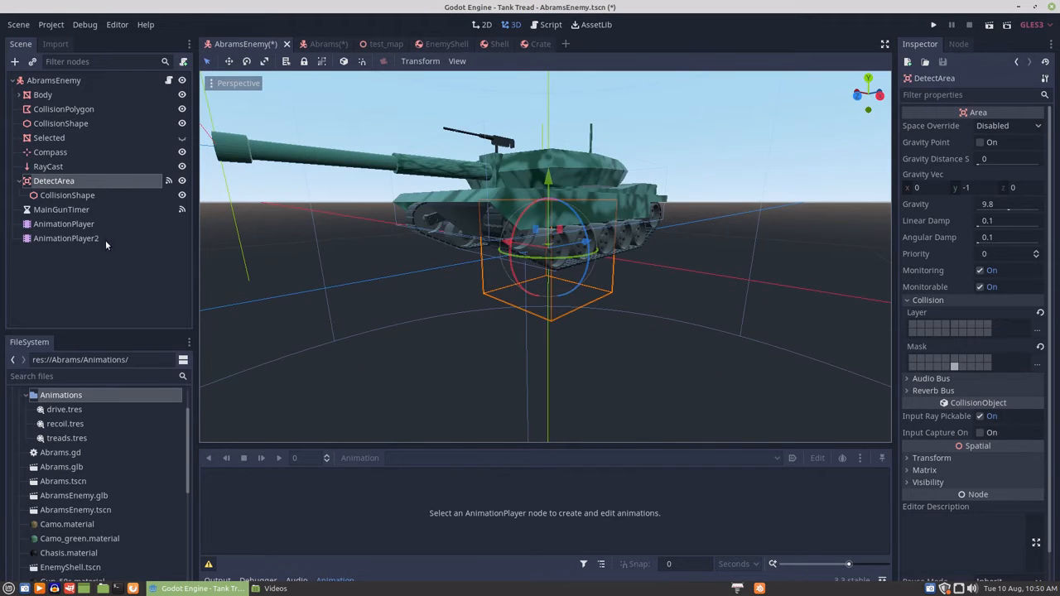
pyautogui.click(67, 222)
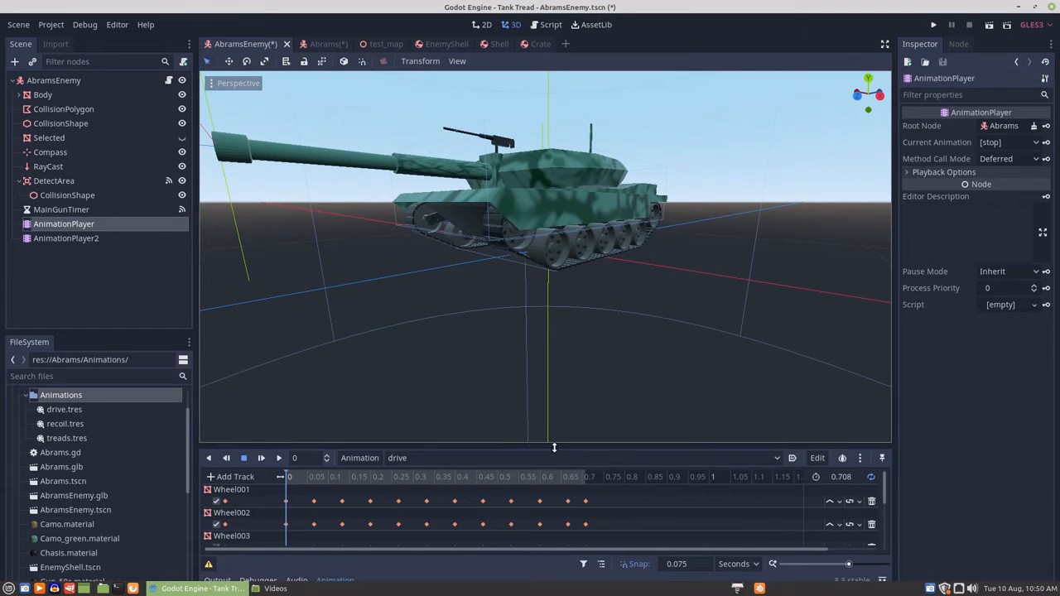
pyautogui.moveTo(549, 445); pyautogui.dragTo(549, 377)
pyautogui.click(432, 391)
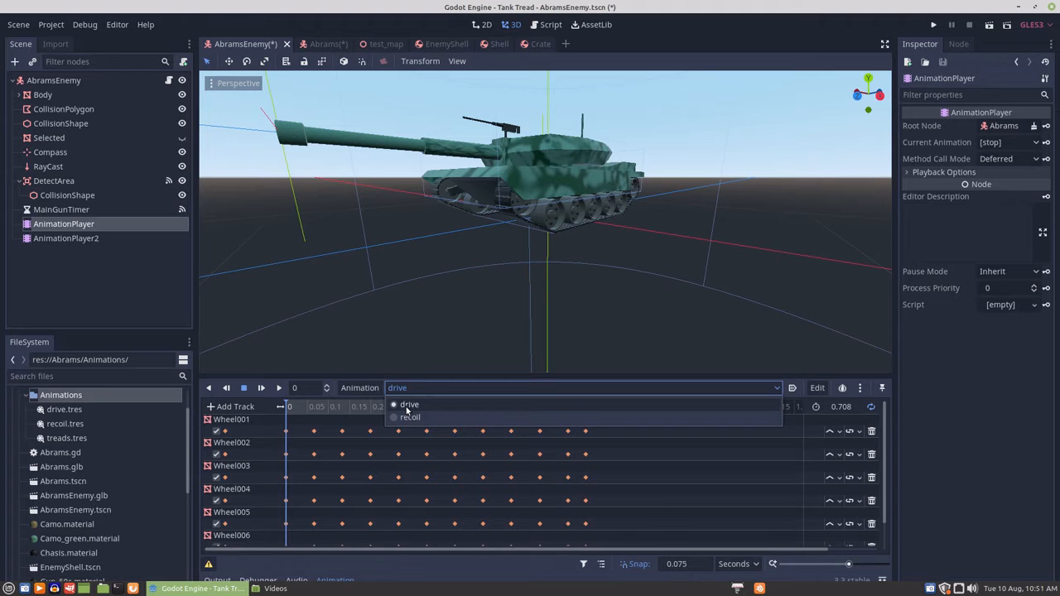
# Inspect AnimationPlayer2's treads animation and locate the saved drive.tres, recoil.tres and treads.tres files.
pyautogui.click(65, 241)
pyautogui.click(65, 238)
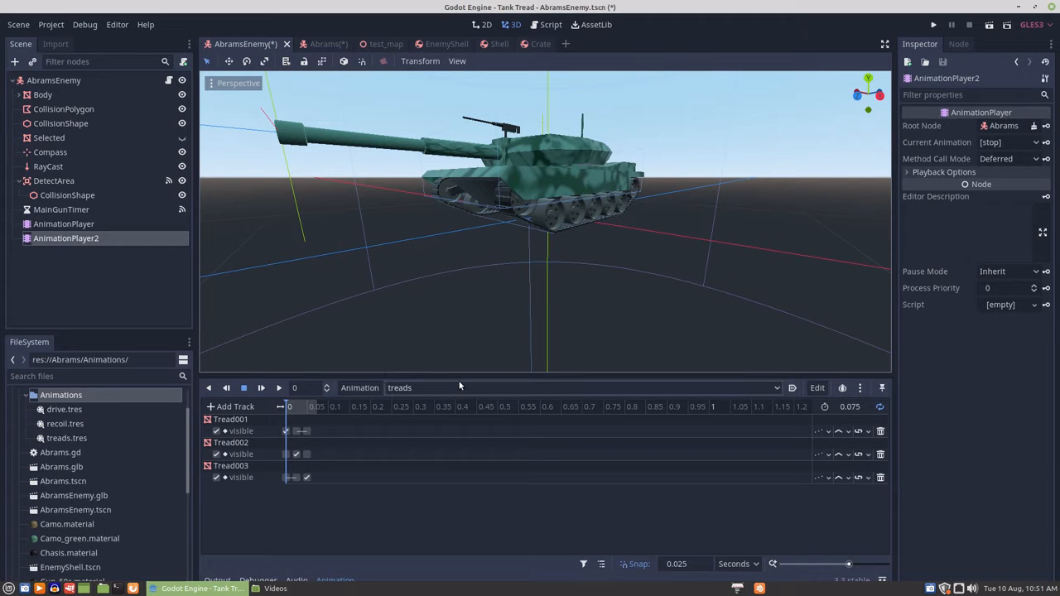
pyautogui.click(357, 388)
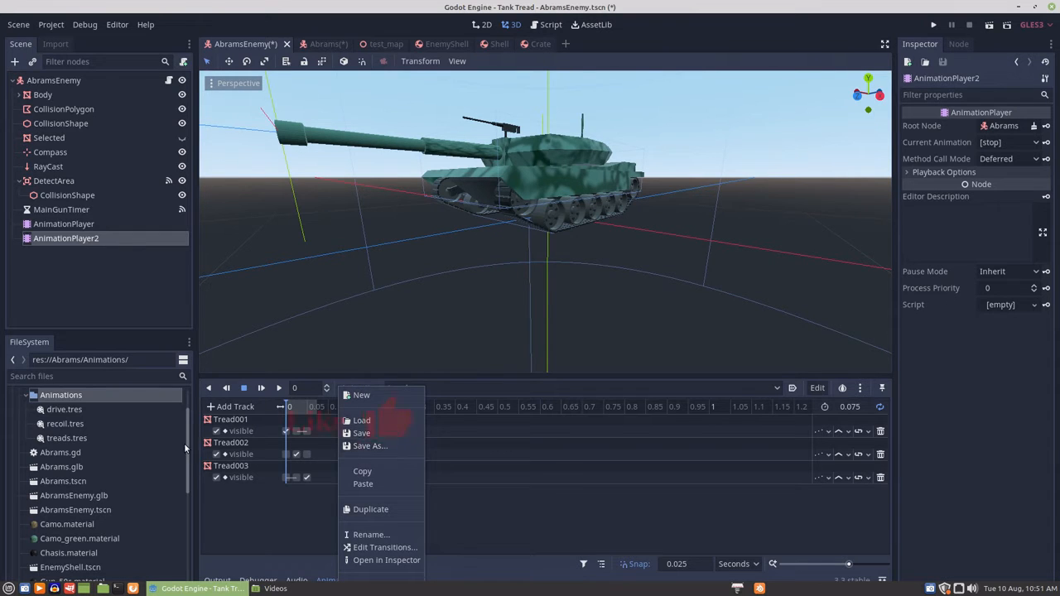
pyautogui.click(48, 411)
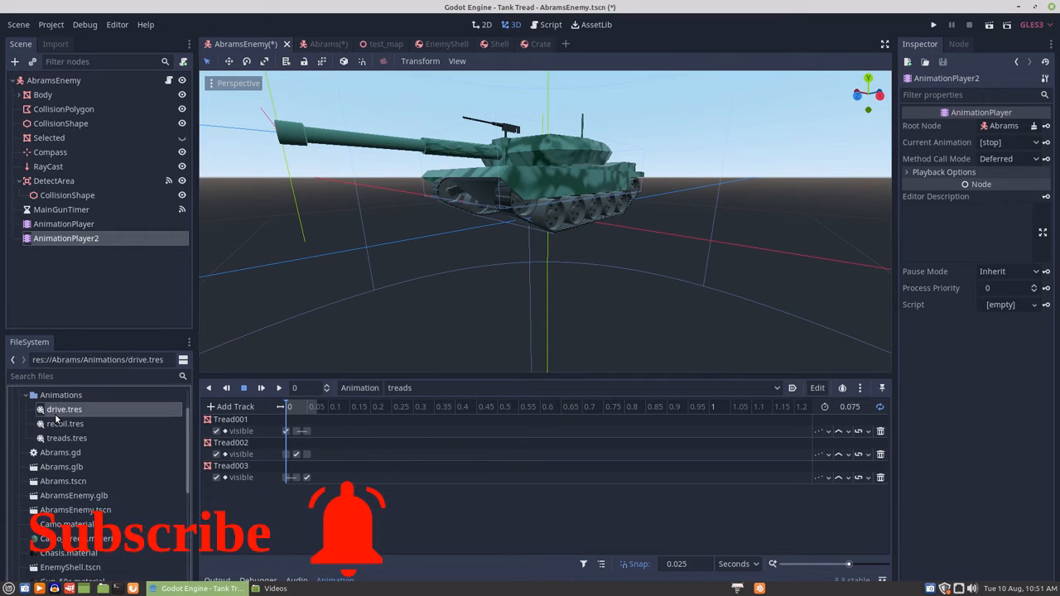
pyautogui.click(58, 424)
pyautogui.click(61, 438)
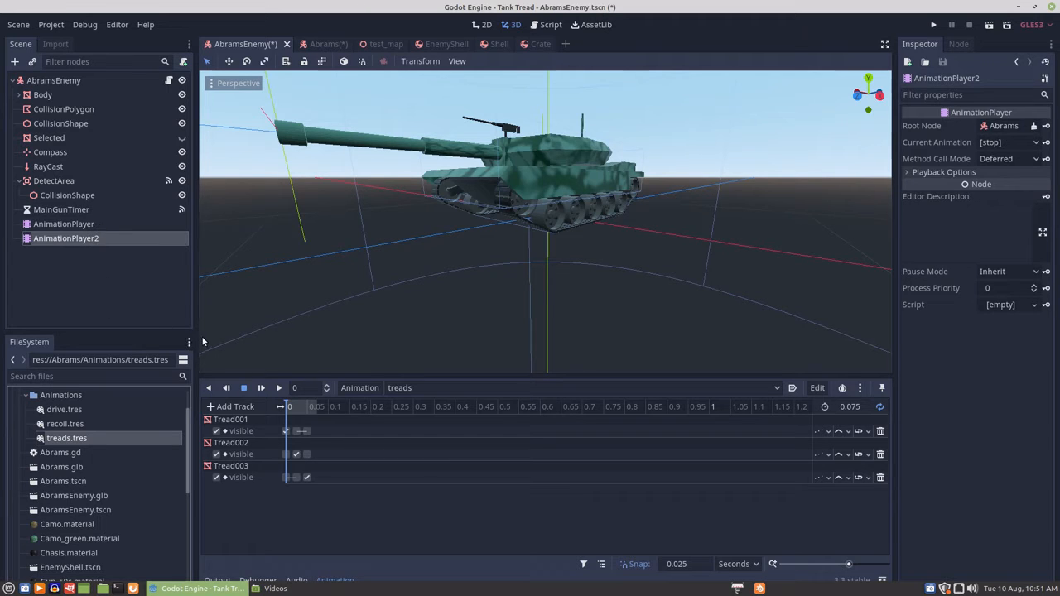
# Load a saved animation file into AnimationPlayer2 and check the player's list of animations.
pyautogui.click(356, 388)
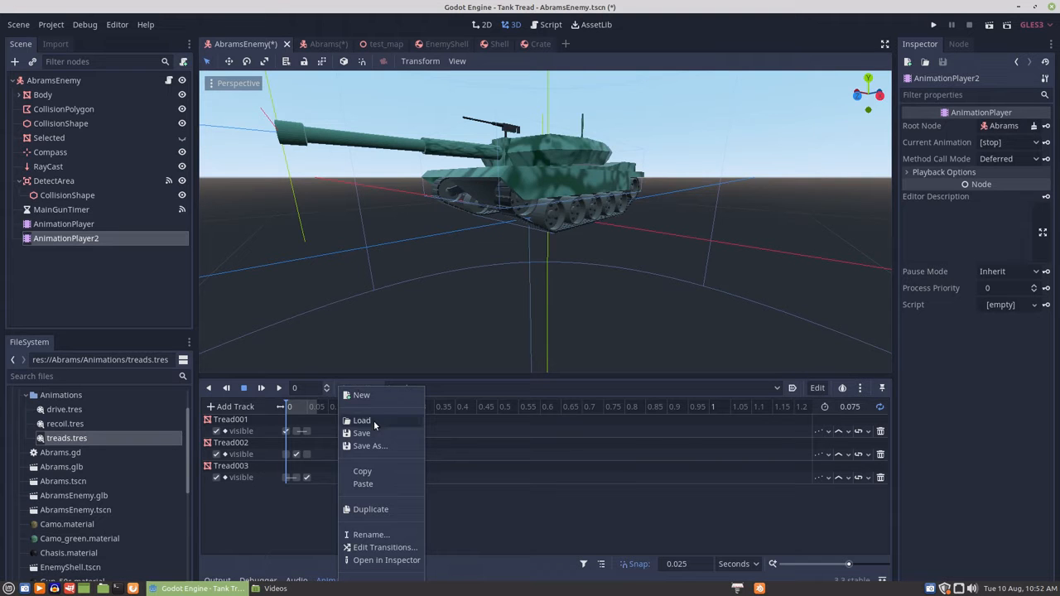
pyautogui.click(373, 420)
pyautogui.doubleClick(310, 152)
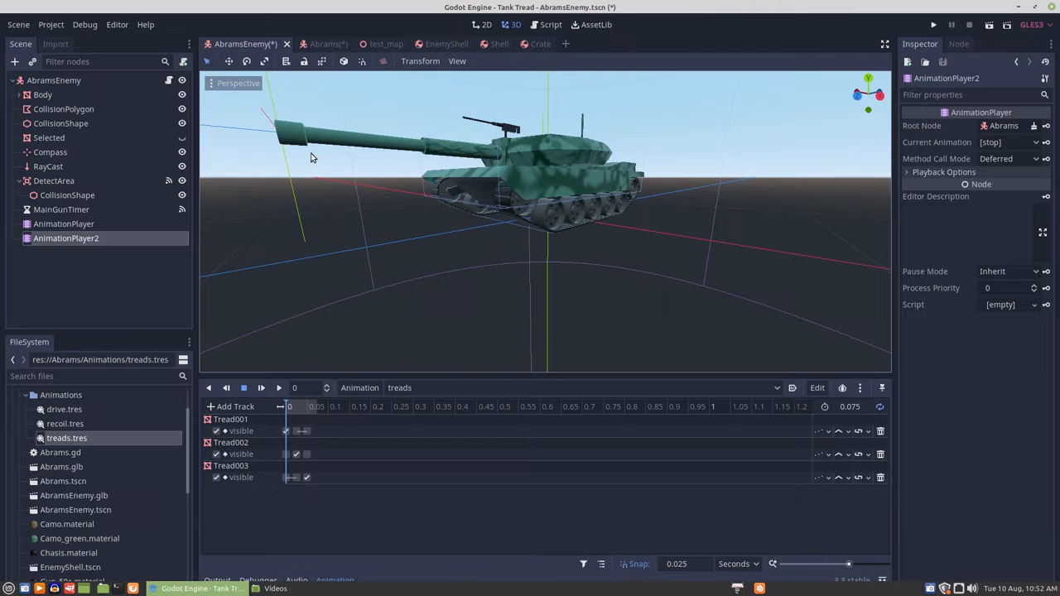
pyautogui.click(422, 387)
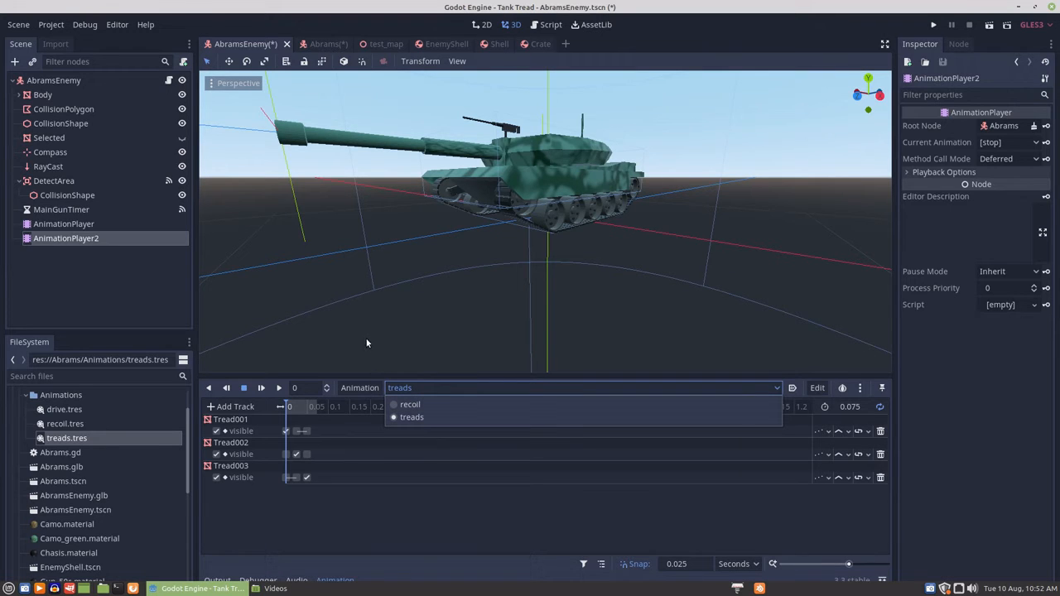
pyautogui.click(332, 472)
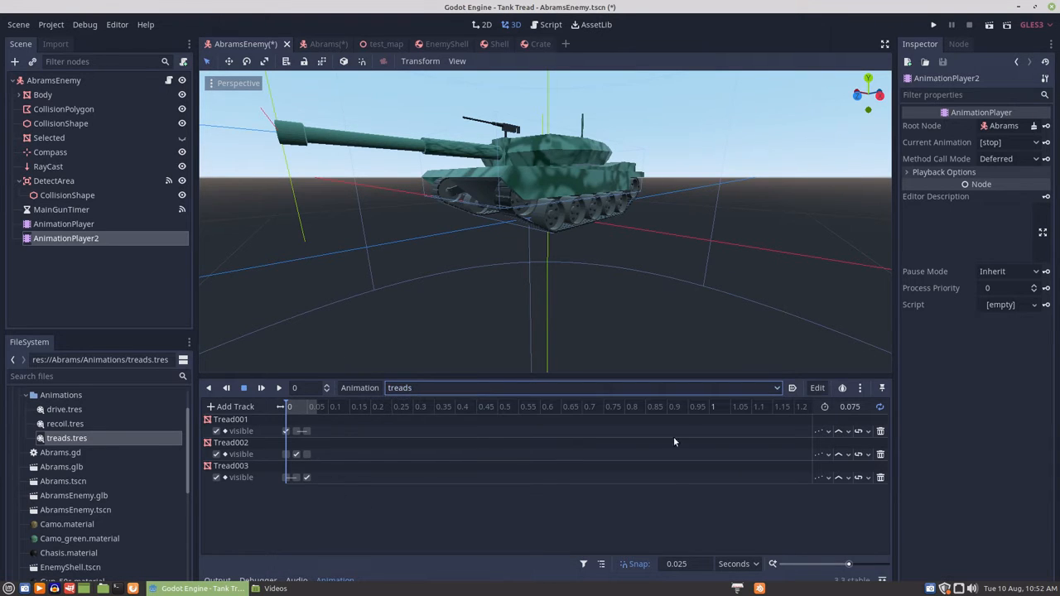
# Copy the Tread001, Tread002 and Tread003 visible tracks from the treads animation.
pyautogui.click(818, 388)
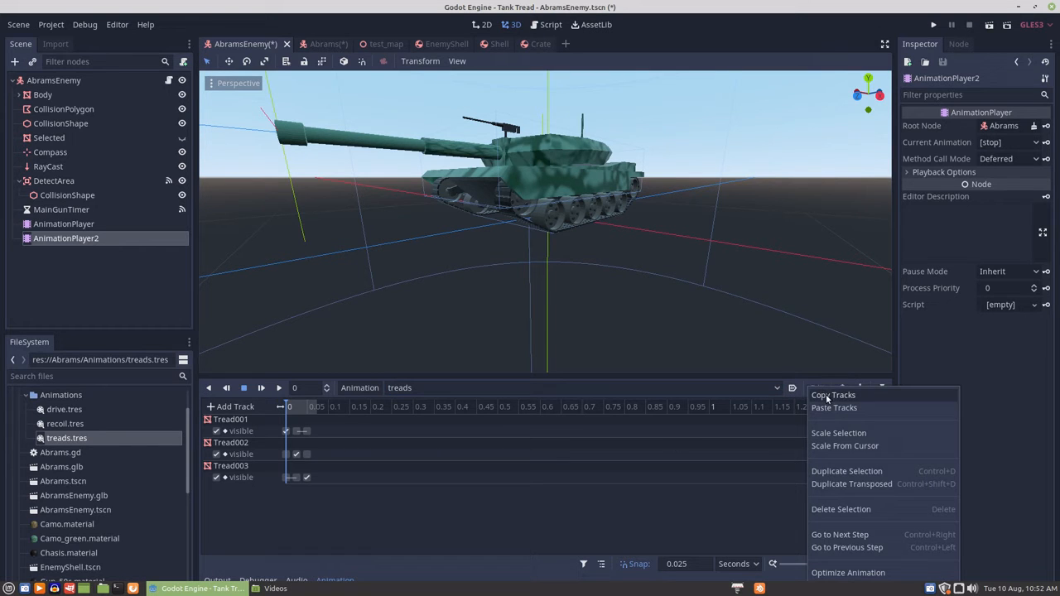
pyautogui.click(826, 396)
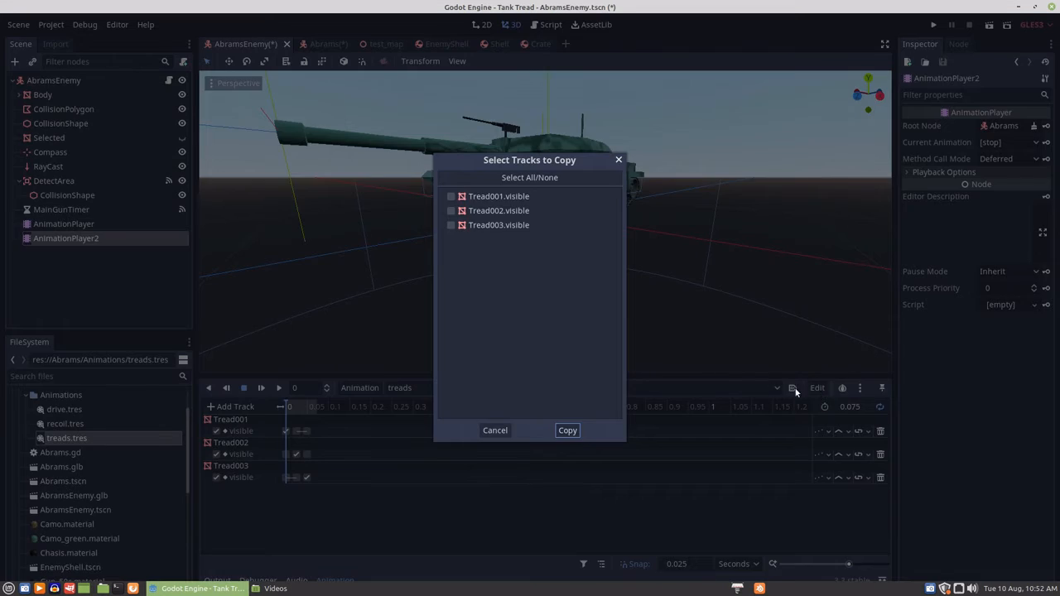
pyautogui.click(451, 197)
pyautogui.click(451, 210)
pyautogui.click(451, 225)
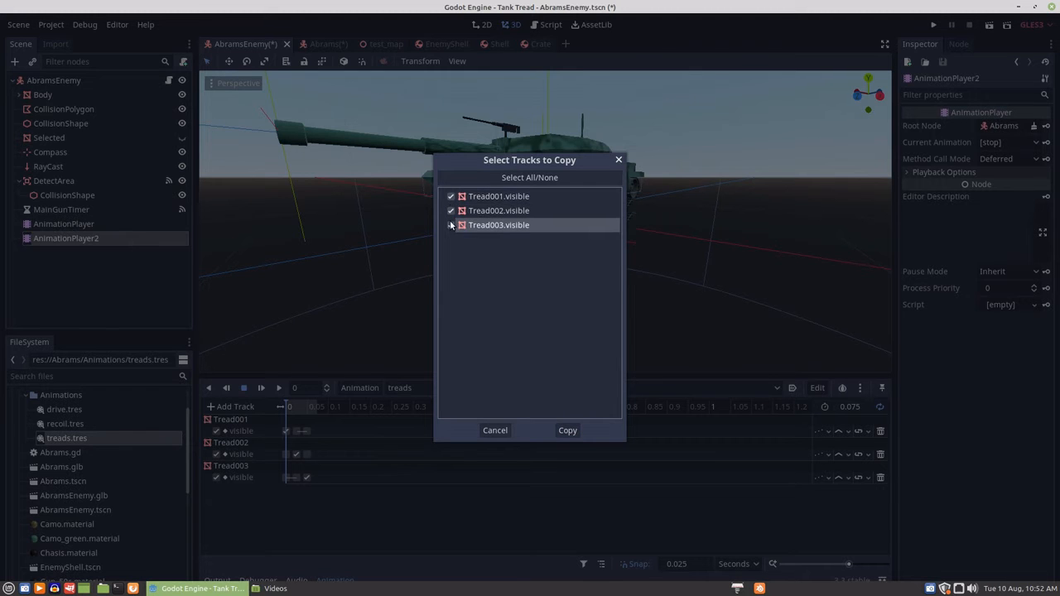
pyautogui.click(566, 431)
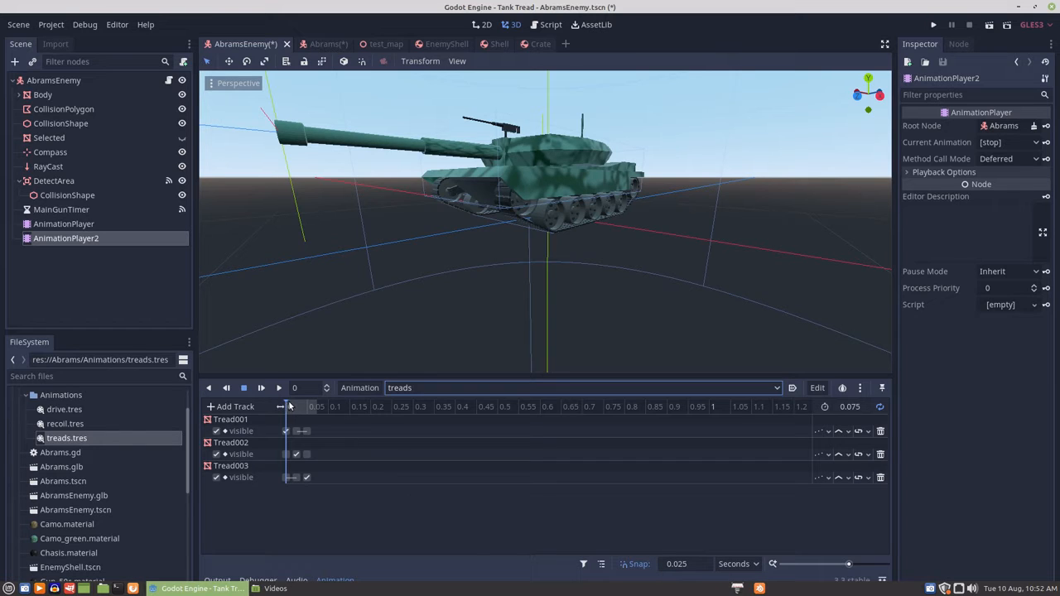
# Paste the copied tread visibility tracks into AnimationPlayer's drive animation with the playhead at 0 seconds.
pyautogui.click(327, 406)
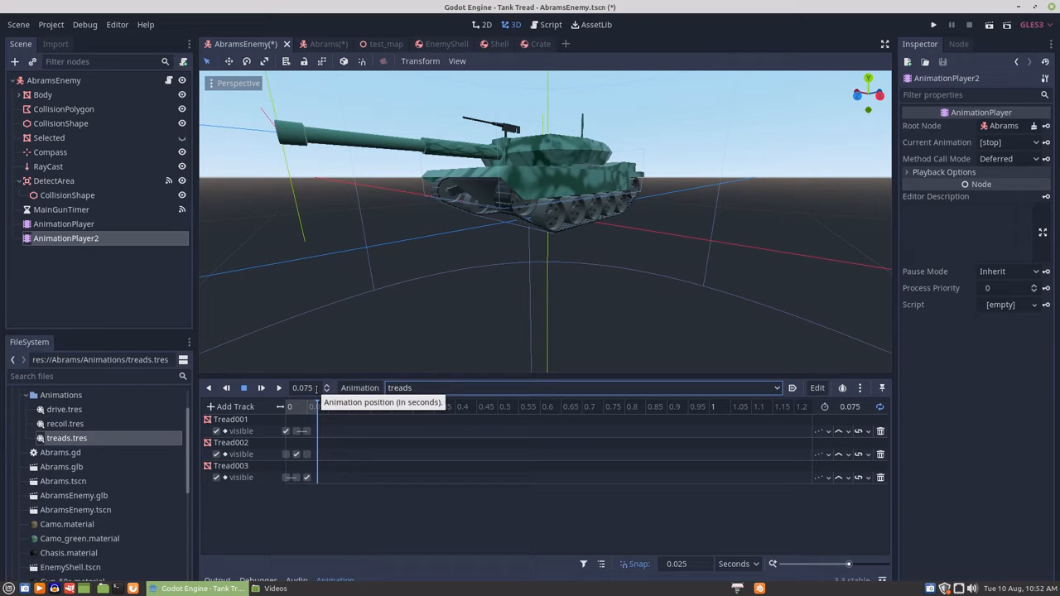
pyautogui.click(85, 224)
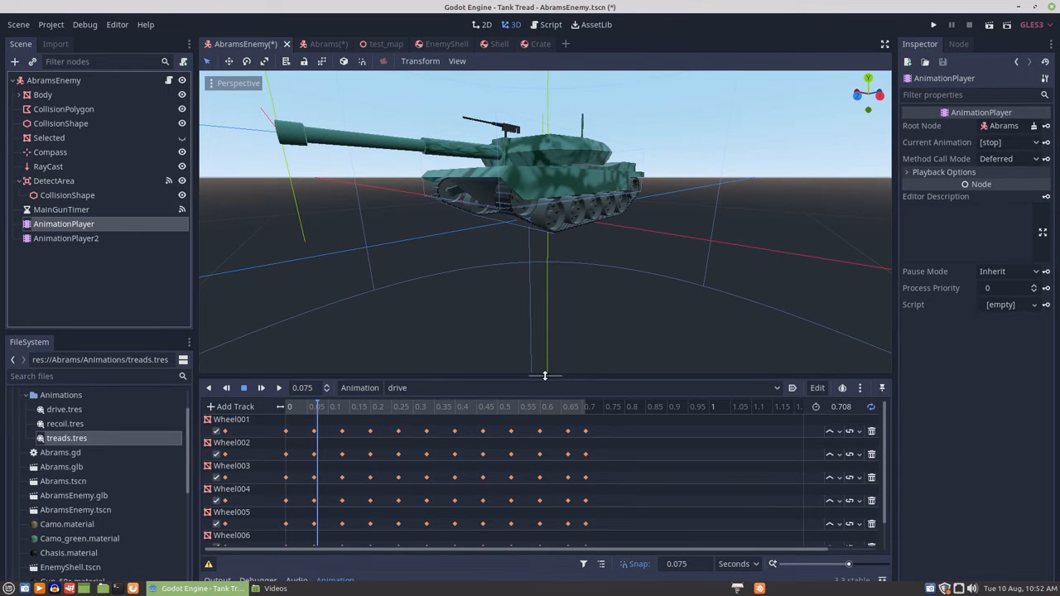
pyautogui.moveTo(544, 377); pyautogui.dragTo(542, 269)
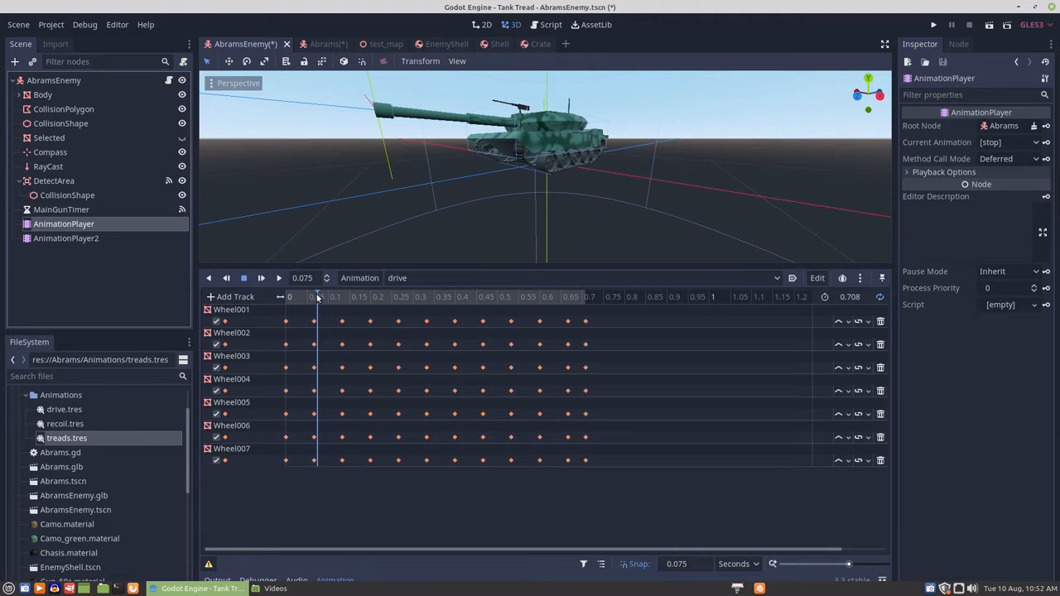
pyautogui.moveTo(316, 294); pyautogui.dragTo(282, 297)
pyautogui.click(816, 279)
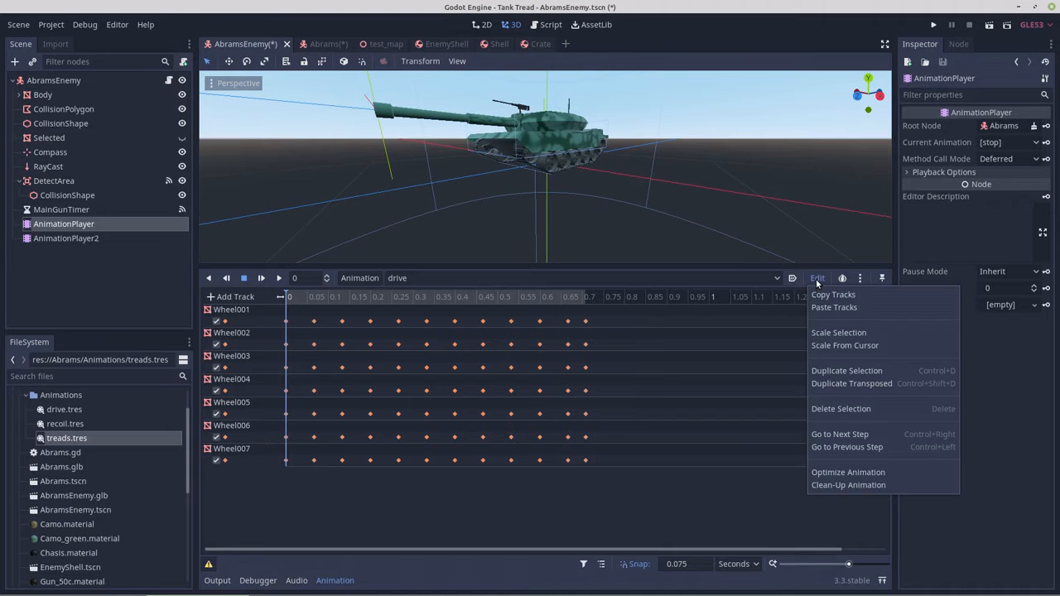
pyautogui.click(832, 308)
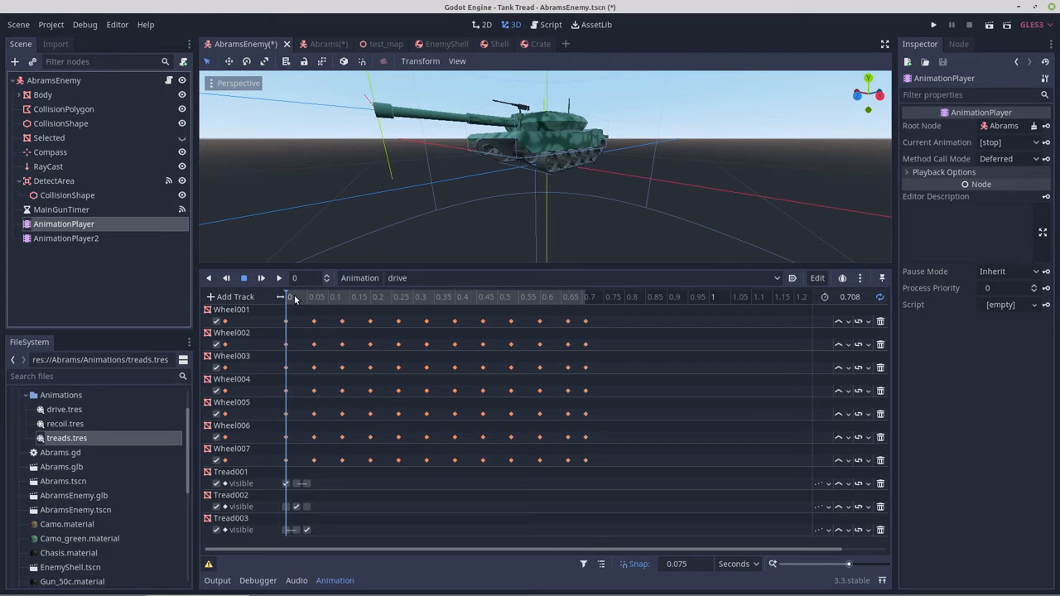
# Select all keys on the three tread tracks and duplicate them at 0.075 seconds.
pyautogui.moveTo(295, 300); pyautogui.dragTo(328, 302)
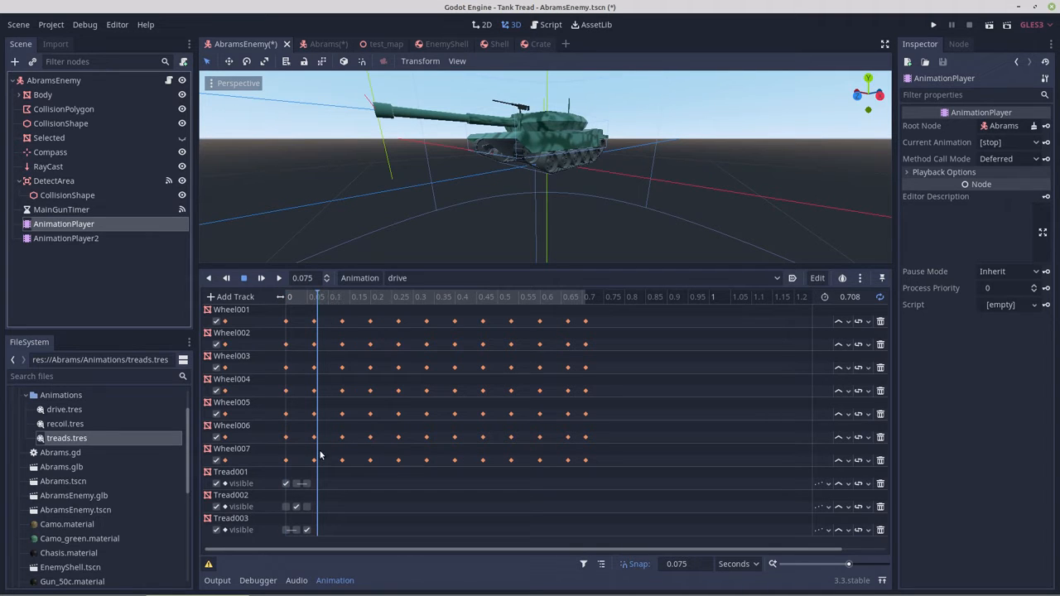
pyautogui.moveTo(274, 478); pyautogui.dragTo(312, 549)
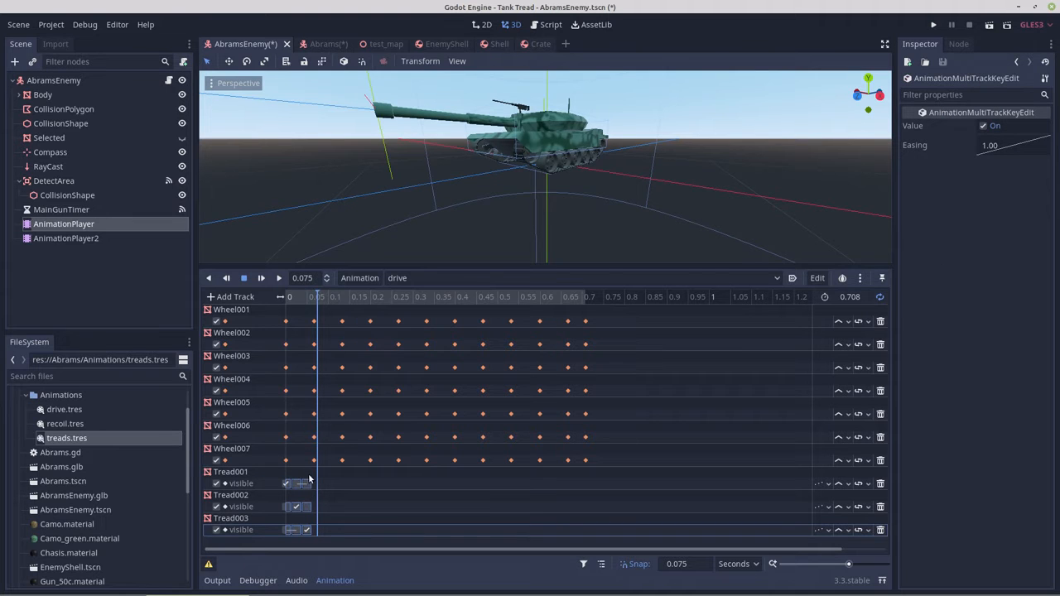
pyautogui.click(819, 279)
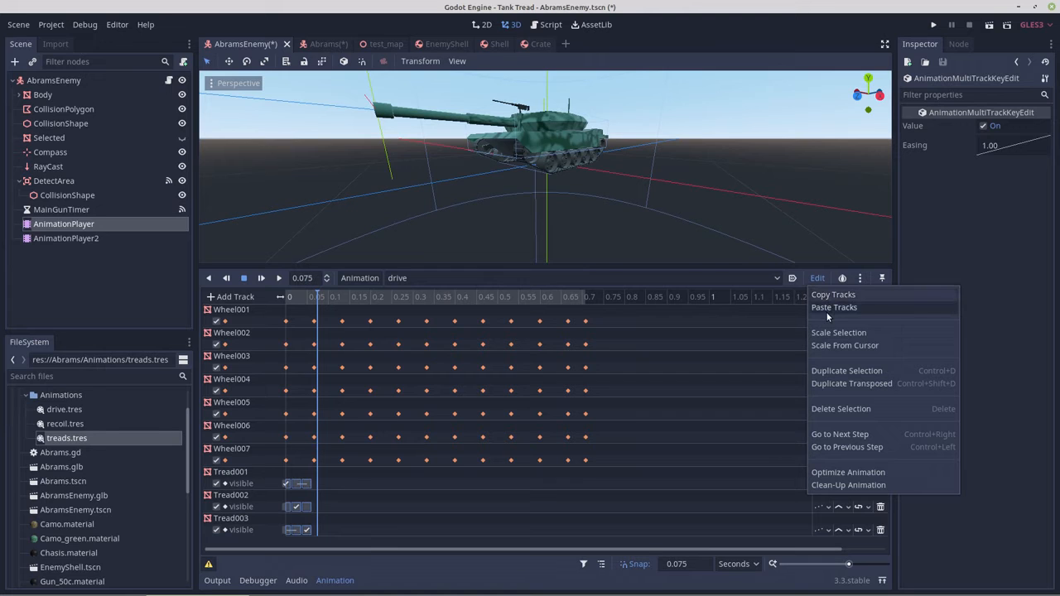
pyautogui.click(306, 486)
pyautogui.rightClick(307, 486)
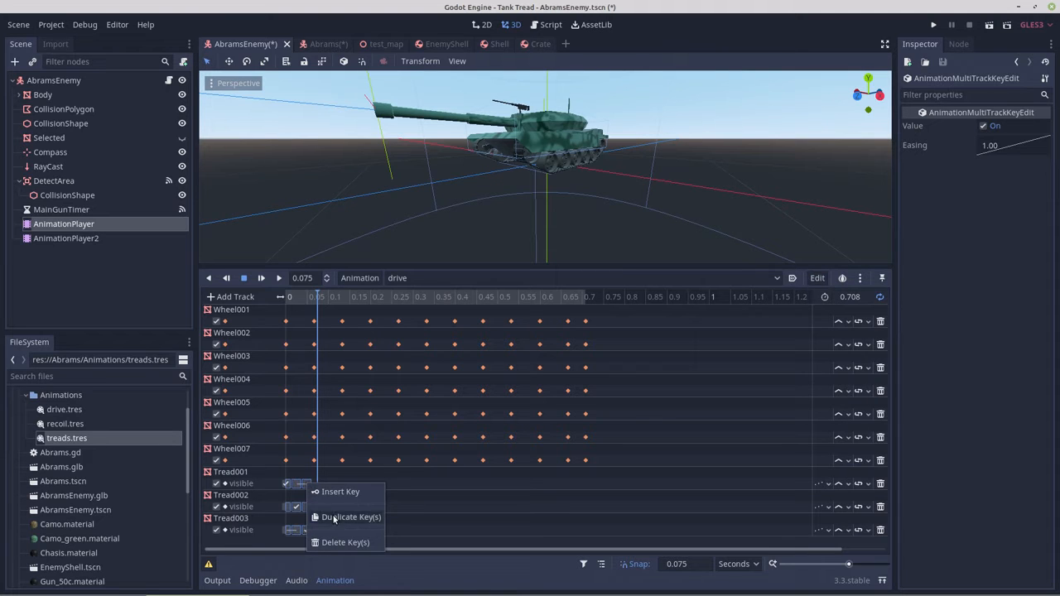
pyautogui.click(332, 517)
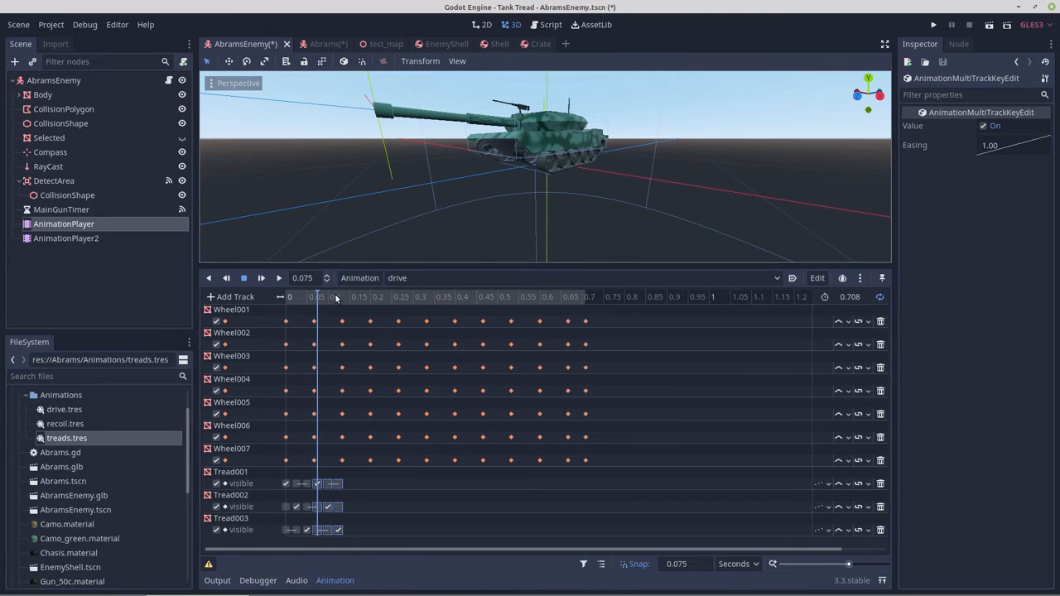
# Duplicate the selected tread keys again at 0.15 seconds.
pyautogui.click(352, 298)
pyautogui.rightClick(338, 486)
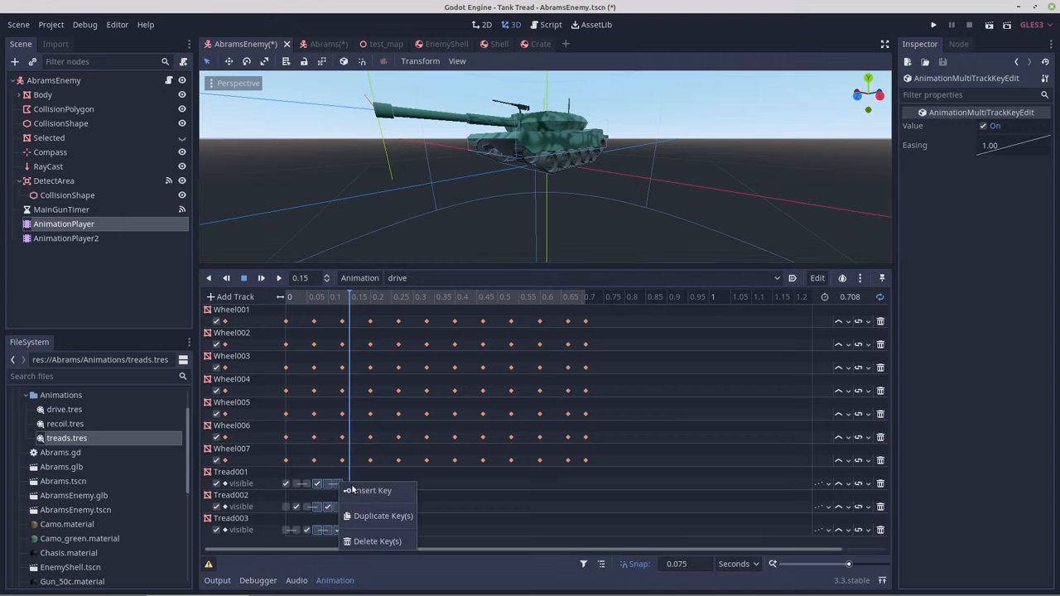
pyautogui.click(361, 514)
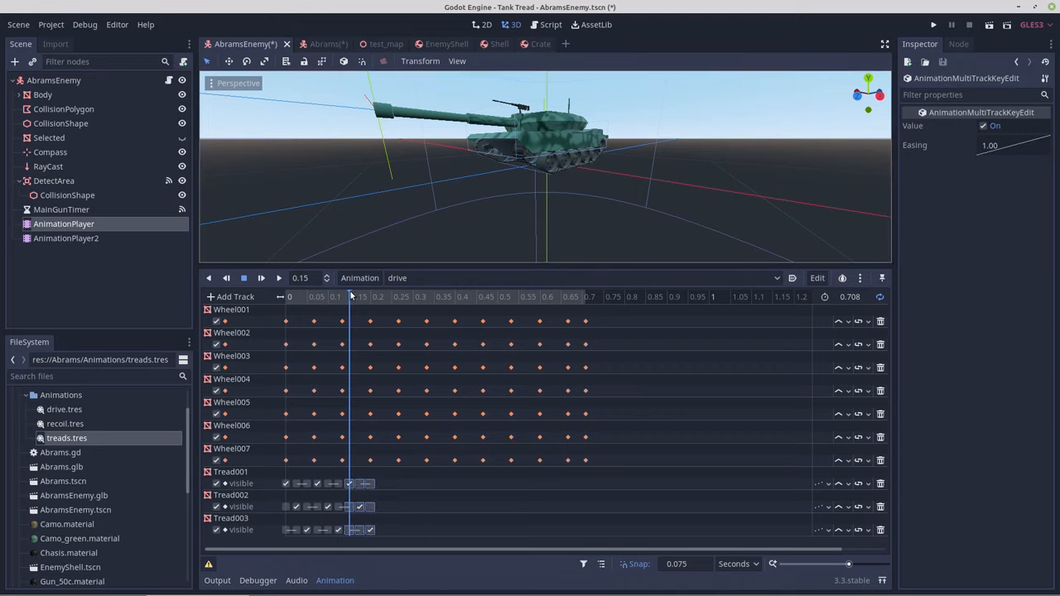
# Duplicate the selected keys of the three tread tracks at 0.225 and 0.3 seconds.
pyautogui.click(383, 297)
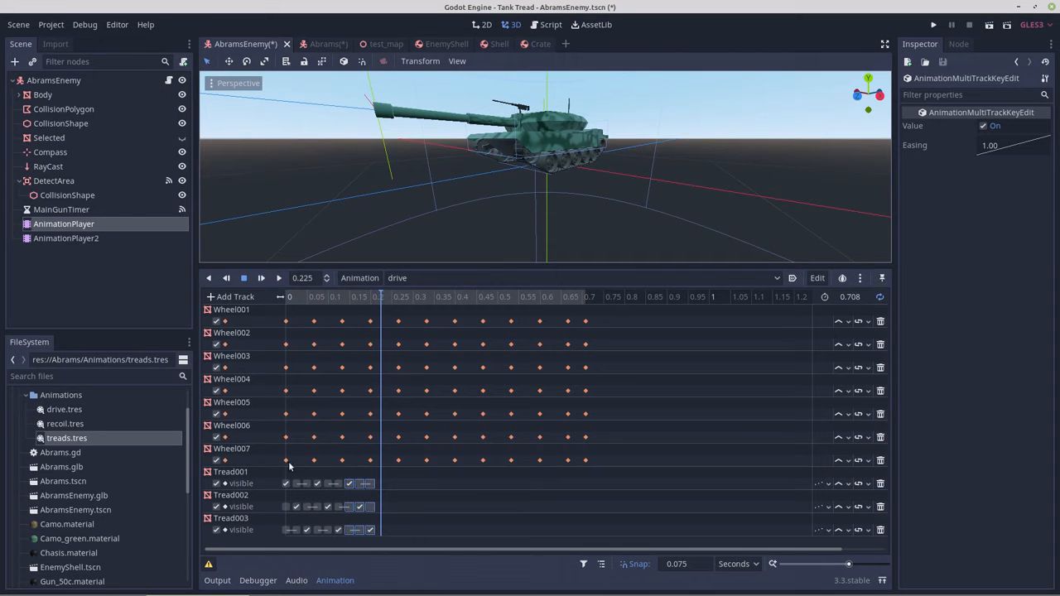
pyautogui.rightClick(363, 486)
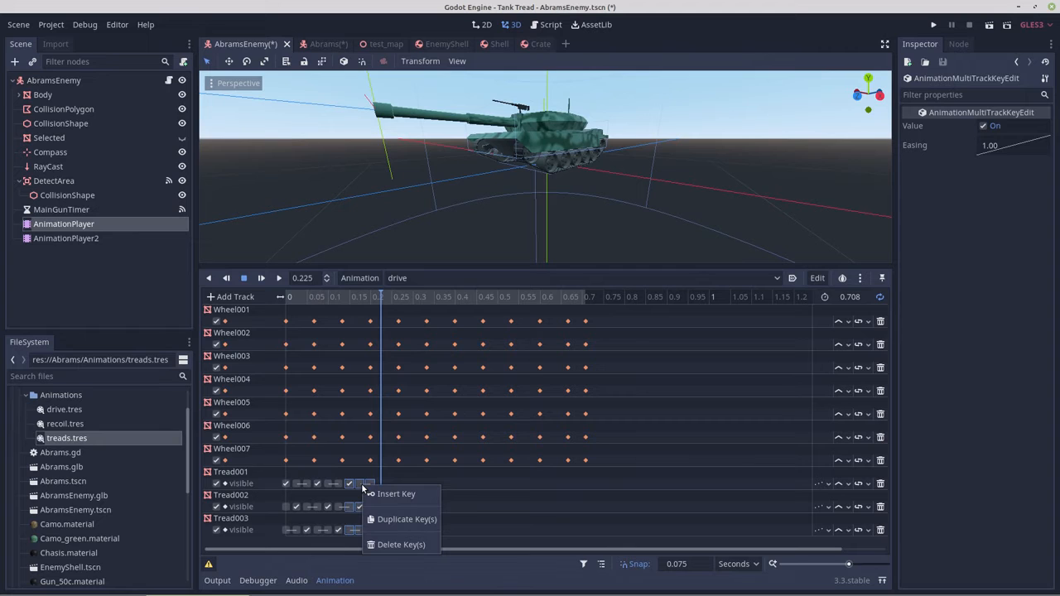
pyautogui.click(396, 520)
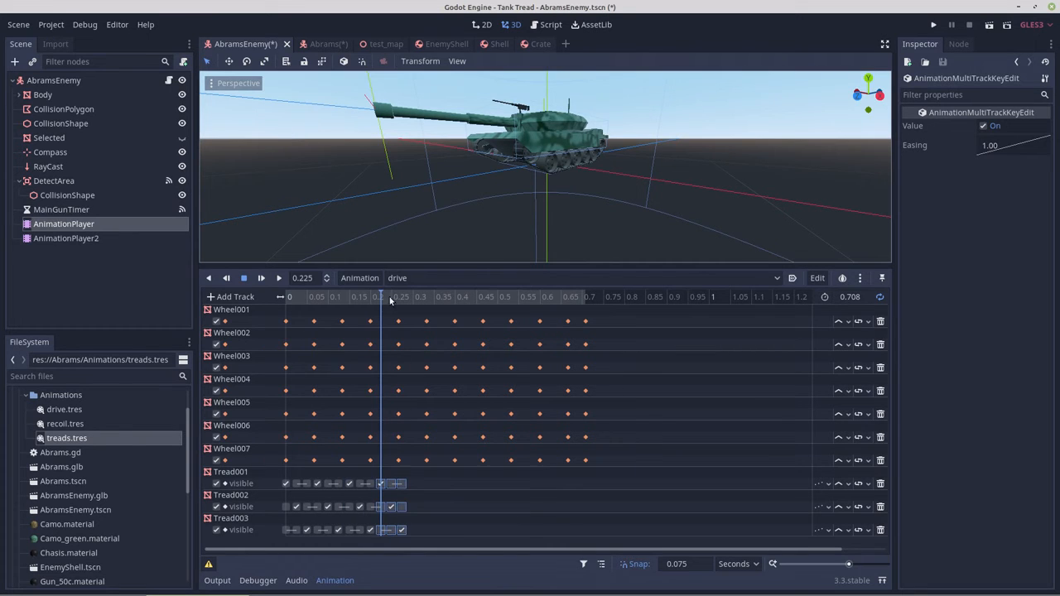
pyautogui.click(415, 297)
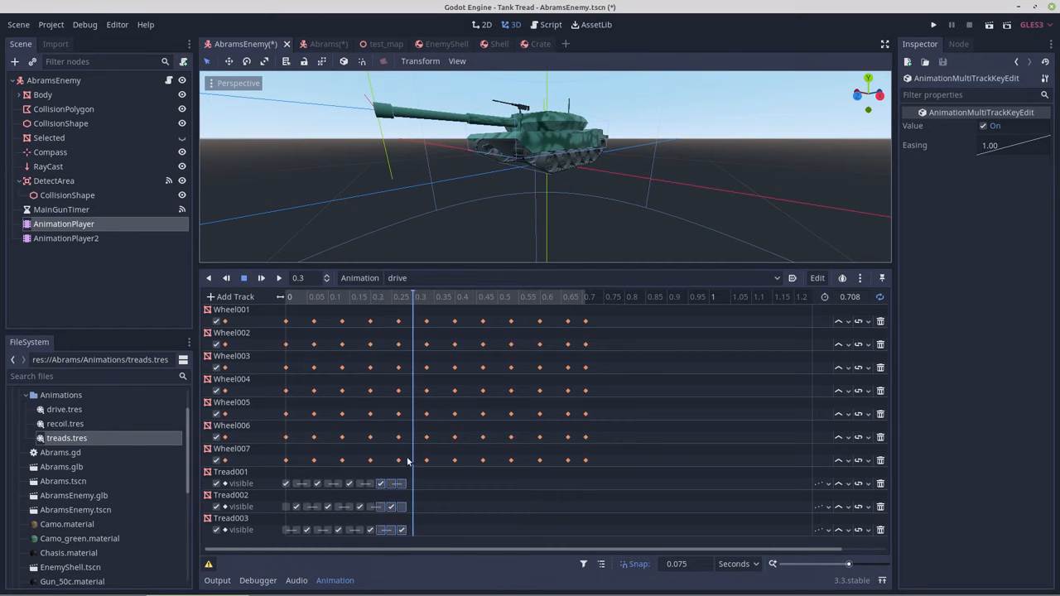
pyautogui.rightClick(395, 484)
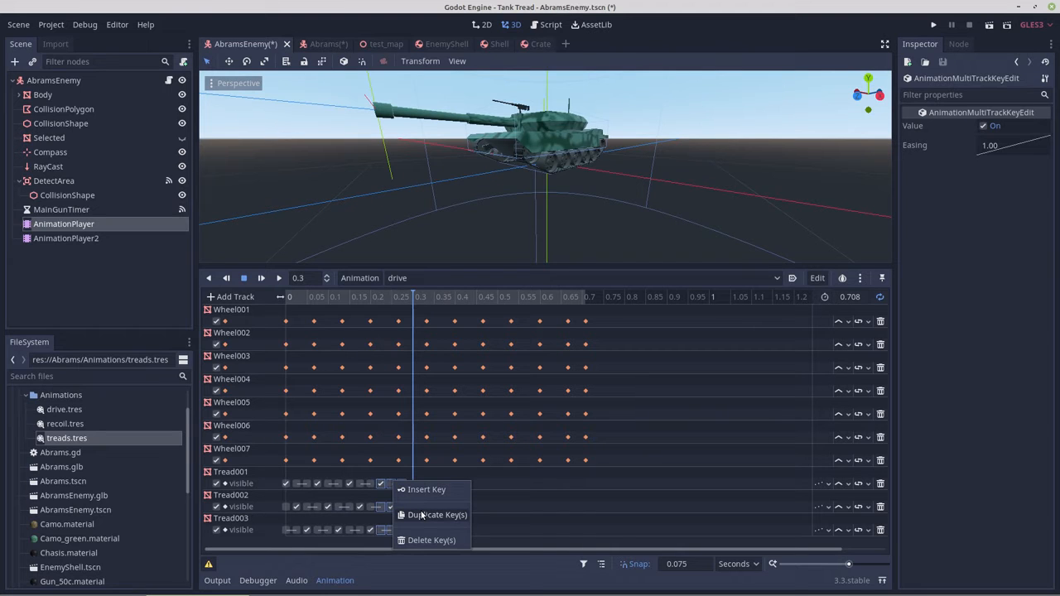
pyautogui.click(422, 515)
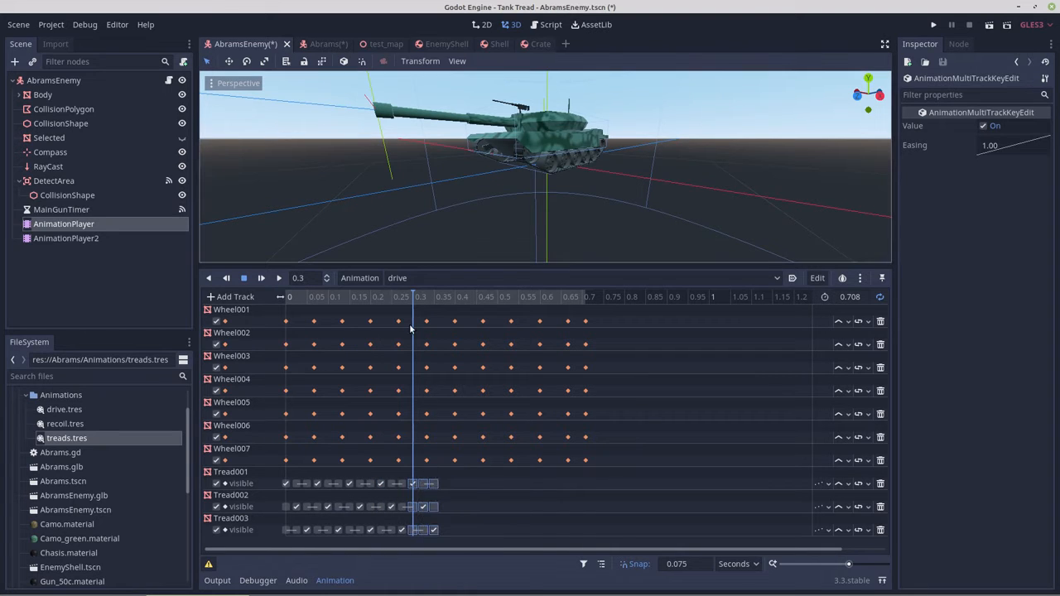
# Repeat the selected tread visibility keys at 0.375 and 0.45 seconds in the drive animation.
pyautogui.click(447, 299)
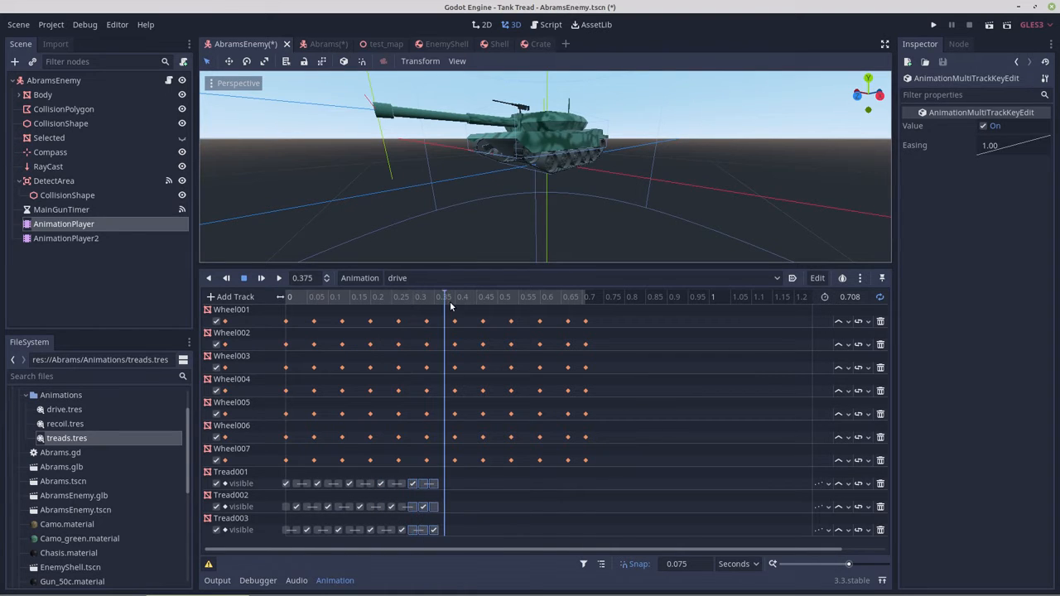
pyautogui.rightClick(424, 483)
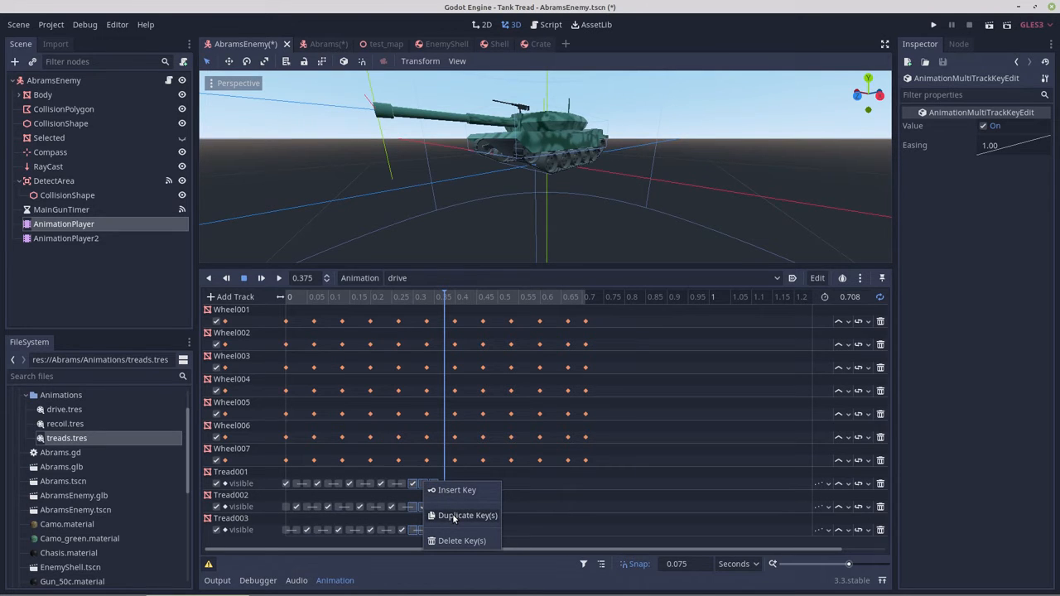
pyautogui.click(452, 514)
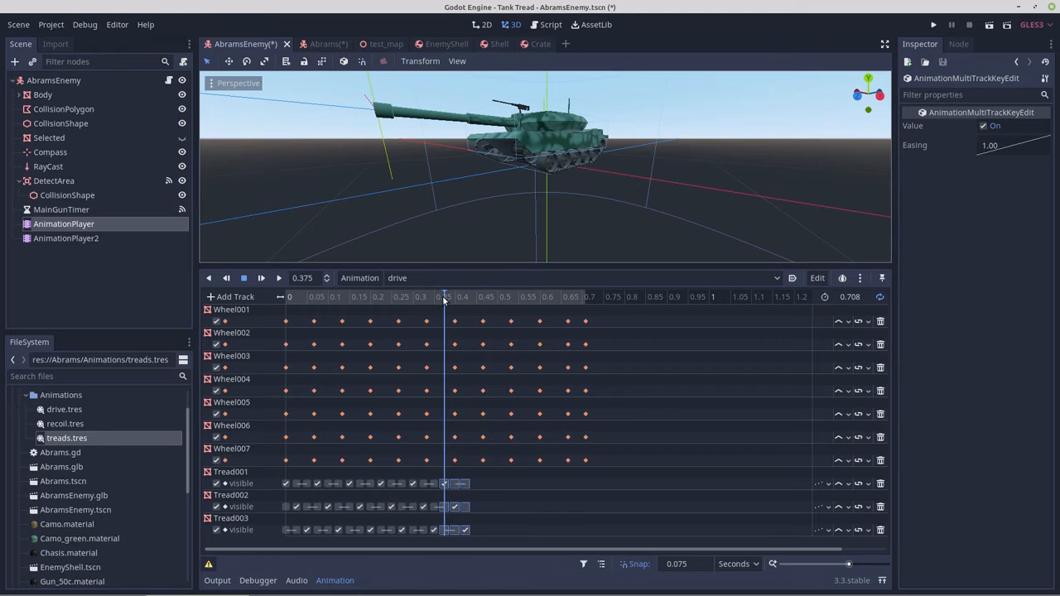
pyautogui.click(476, 300)
pyautogui.rightClick(454, 486)
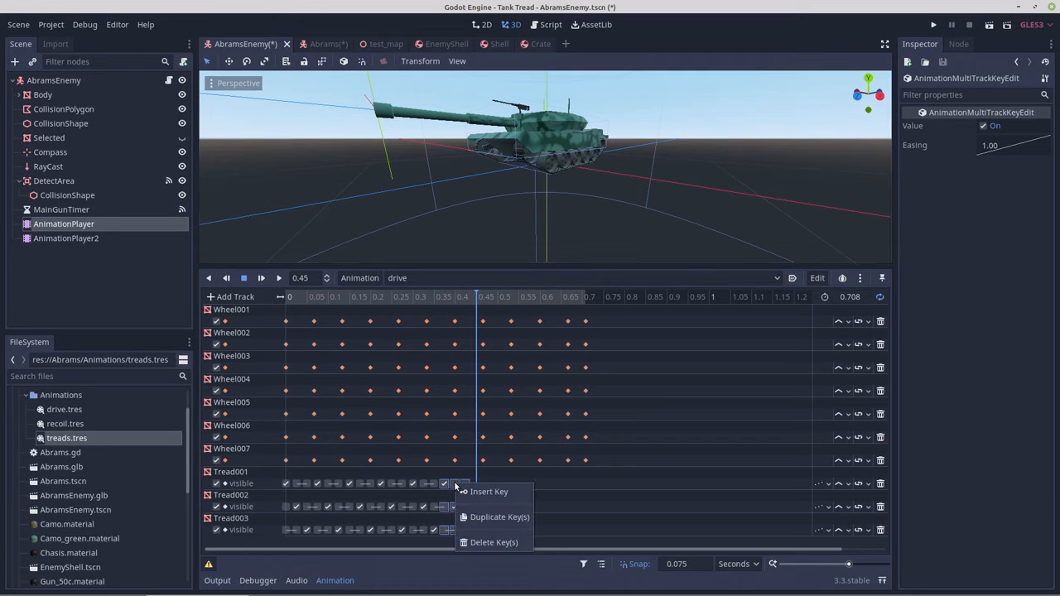
pyautogui.click(494, 517)
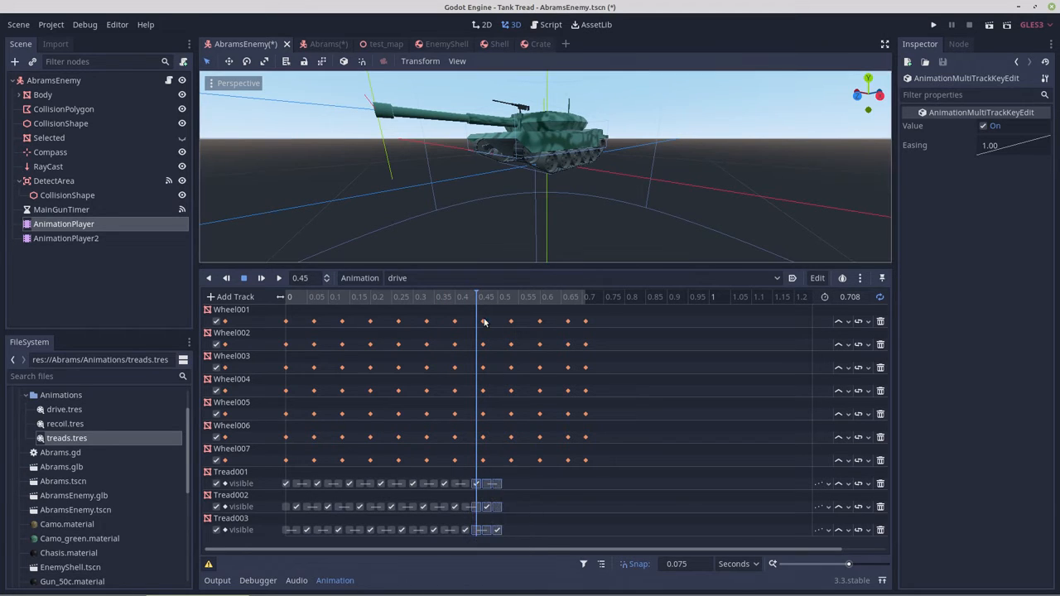
# Duplicate the selected tread keys at 0.525 and 0.6 seconds on all three tread tracks.
pyautogui.click(510, 299)
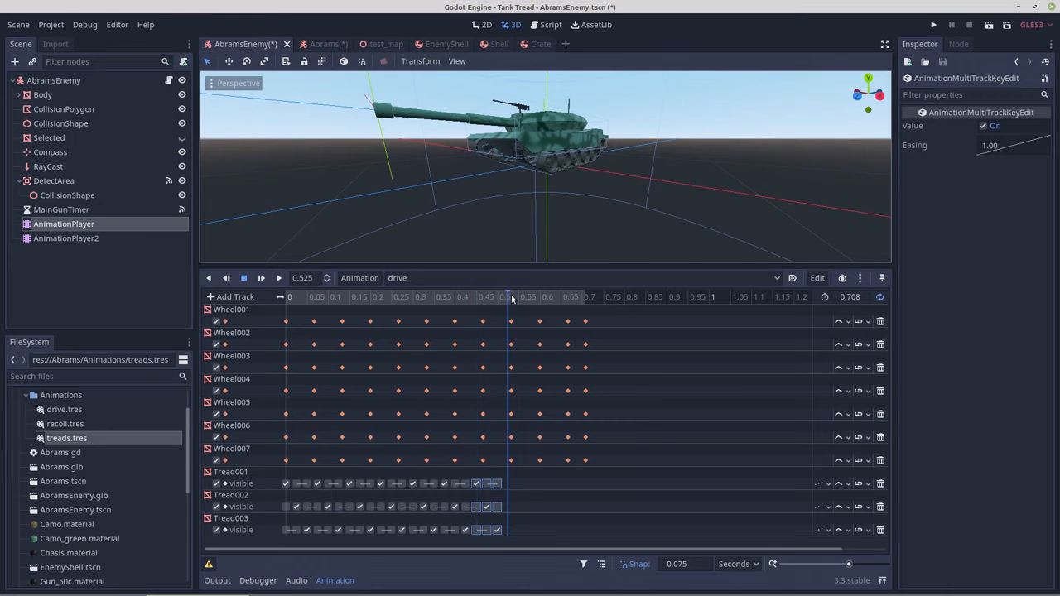
pyautogui.rightClick(491, 486)
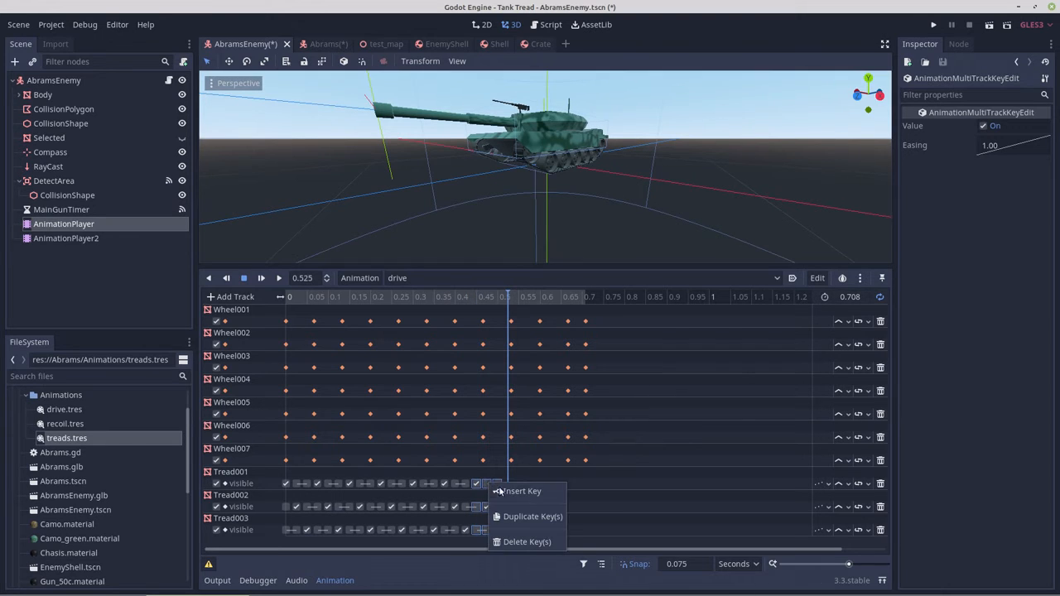
pyautogui.click(512, 515)
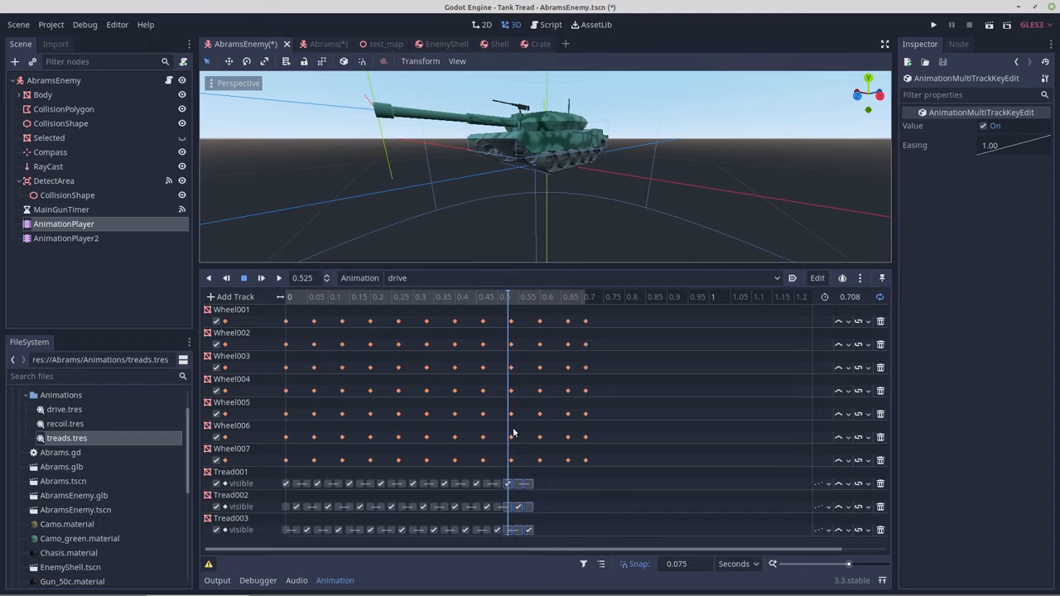
pyautogui.moveTo(508, 298); pyautogui.dragTo(540, 300)
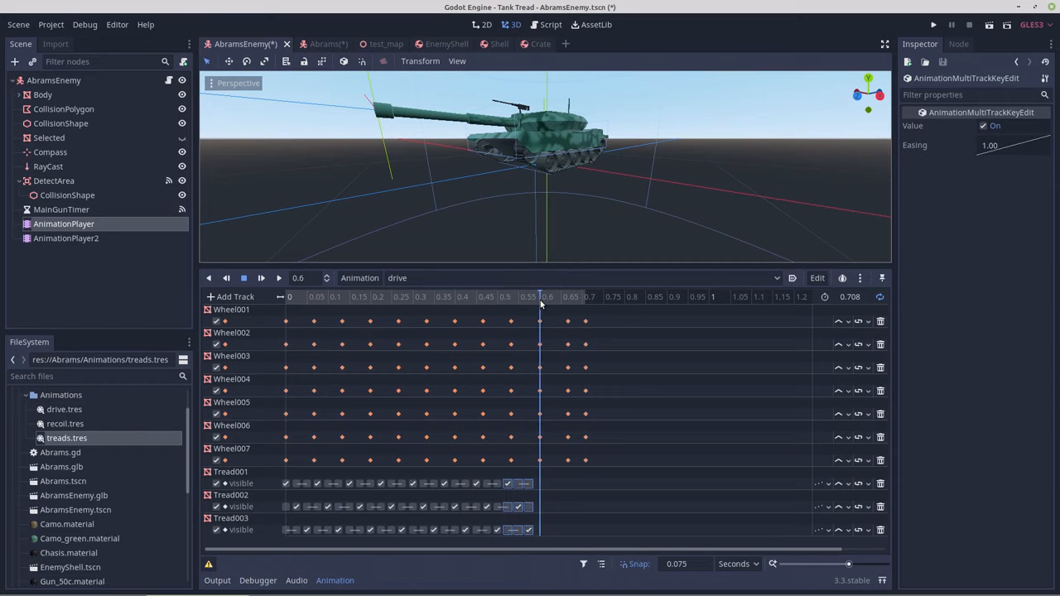
pyautogui.rightClick(525, 485)
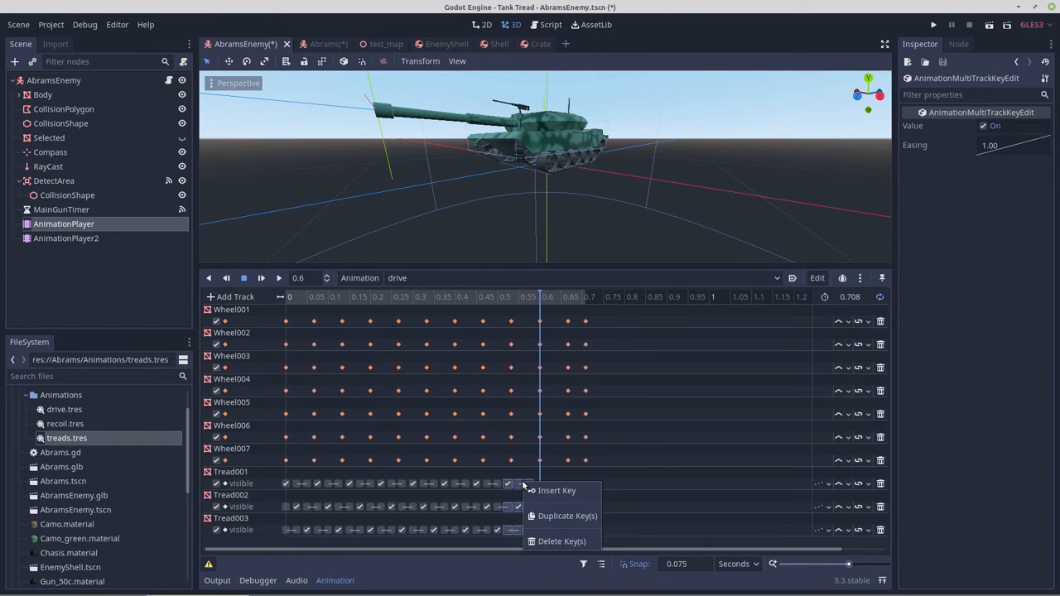
pyautogui.click(566, 516)
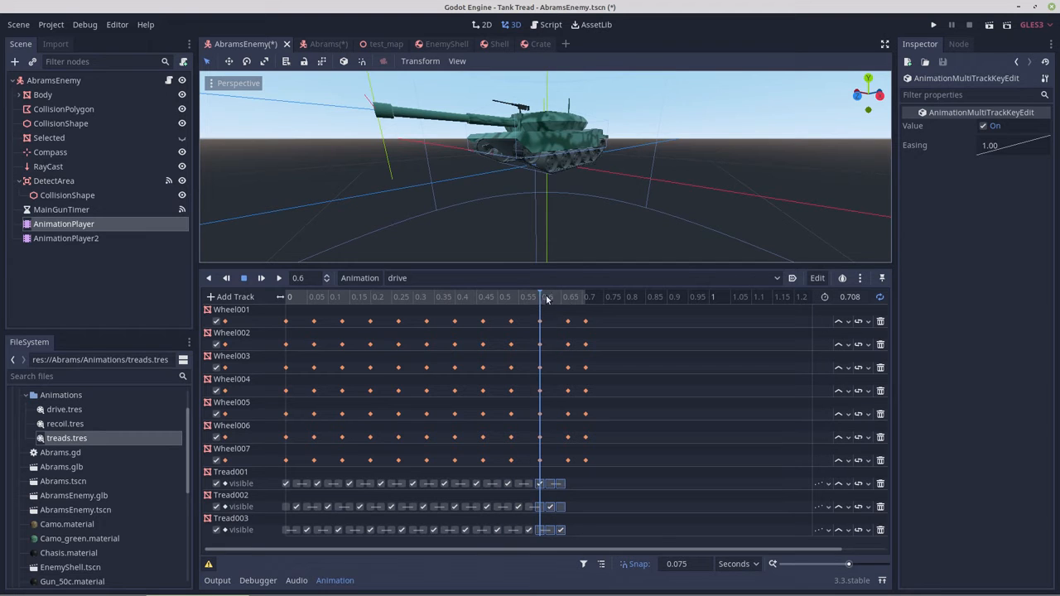
# Duplicate the selected tread keys one last time at 0.675 seconds.
pyautogui.click(572, 298)
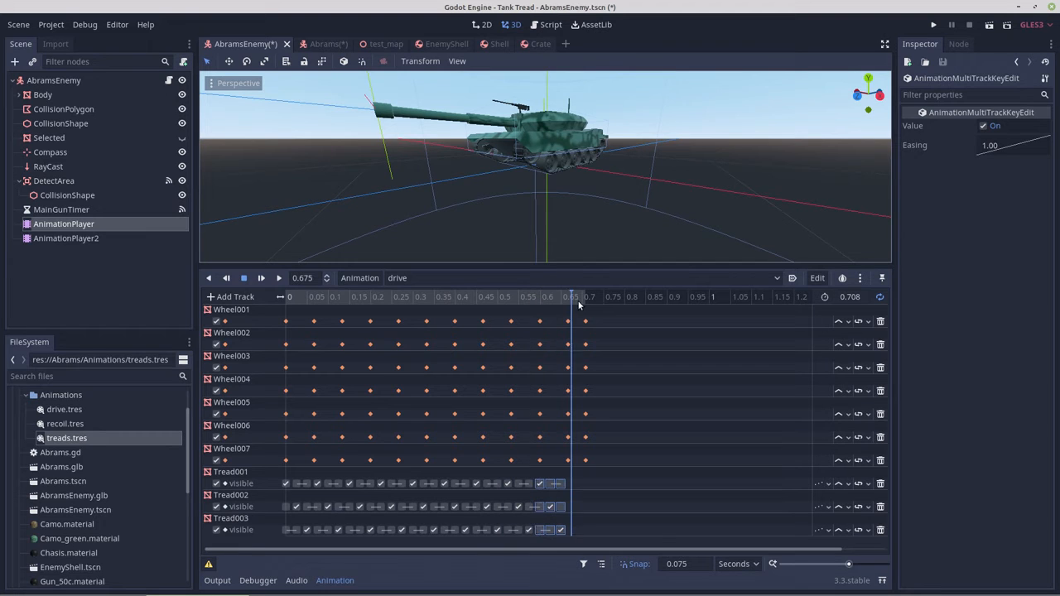
pyautogui.rightClick(554, 486)
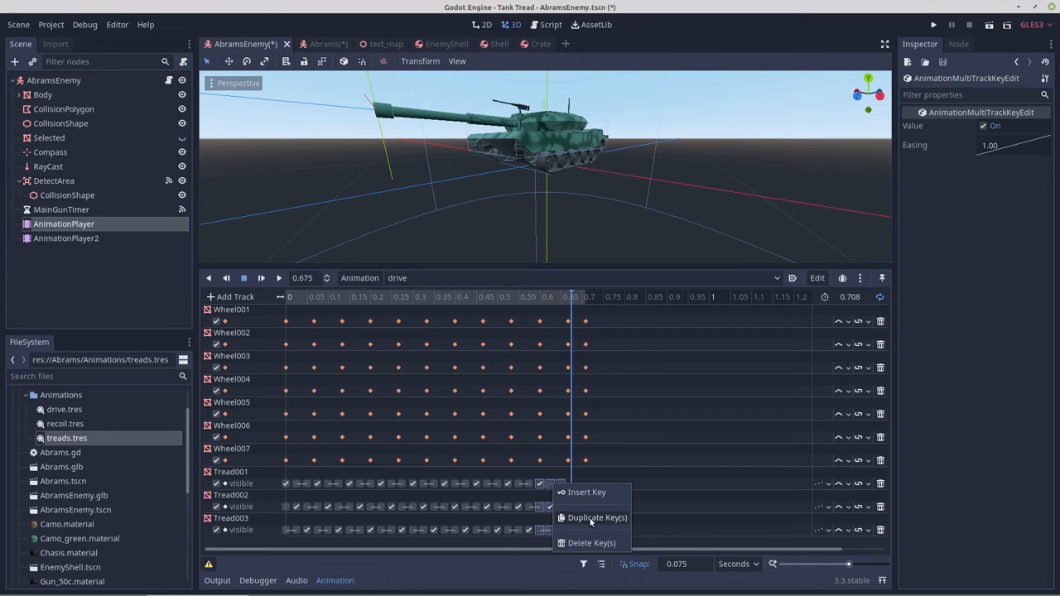
pyautogui.click(592, 519)
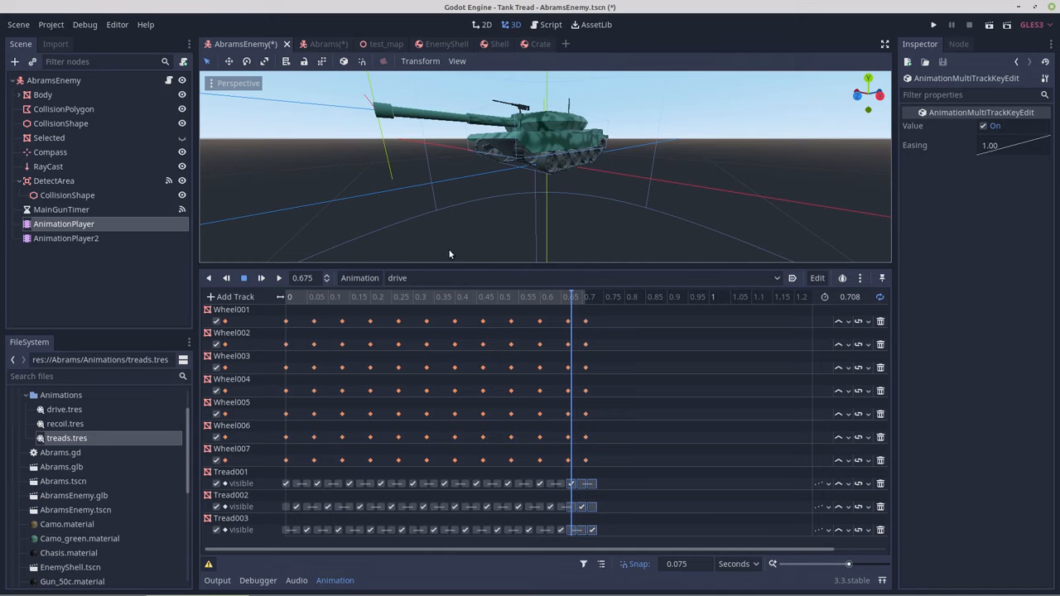
# Enlarge the 3D viewport and play the drive animation to check wheels and treads together, stopping it after the preview.
pyautogui.moveTo(534, 264); pyautogui.dragTo(531, 412)
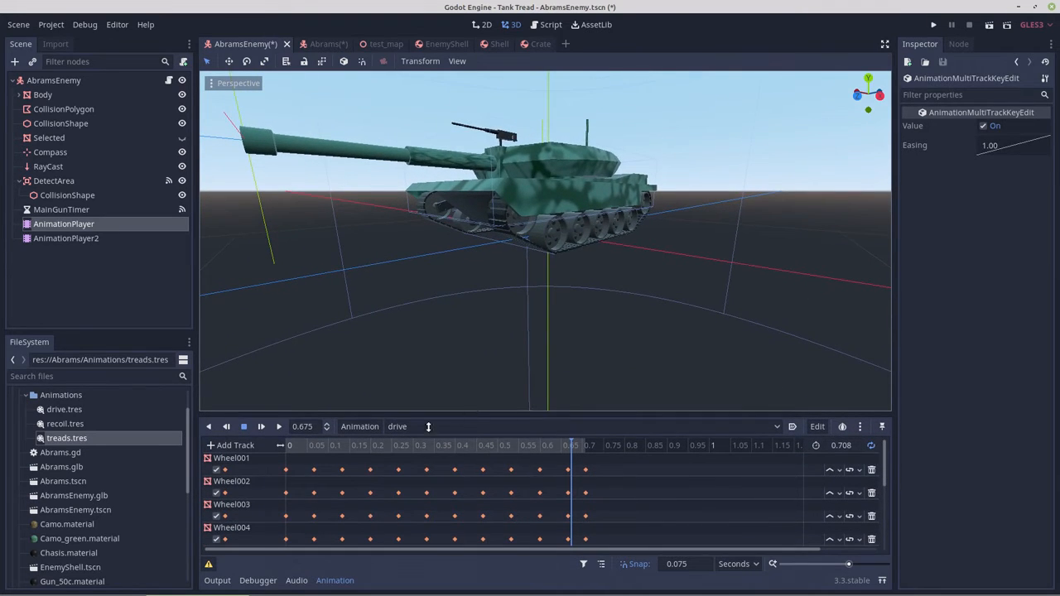
pyautogui.click(280, 427)
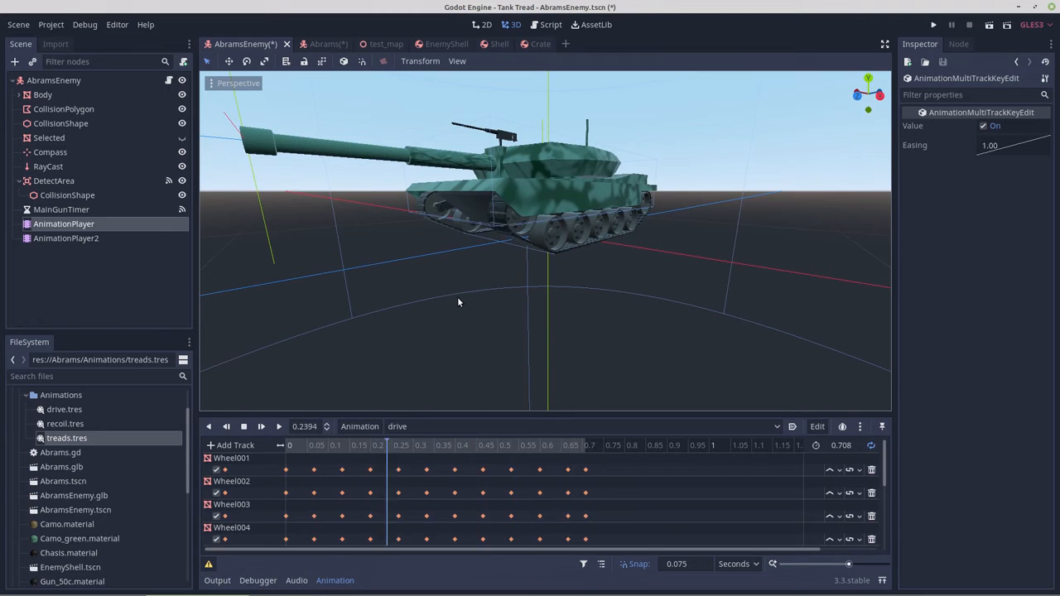
pyautogui.click(245, 427)
pyautogui.click(244, 428)
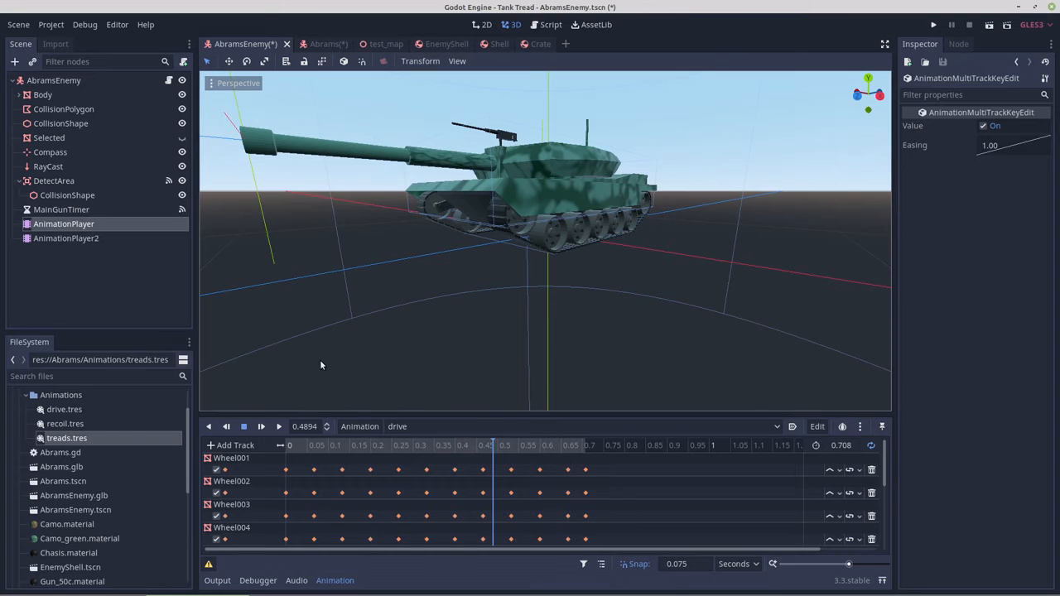
# Remove the treads animation from AnimationPlayer2 and reselect AnimationPlayer.
pyautogui.click(81, 240)
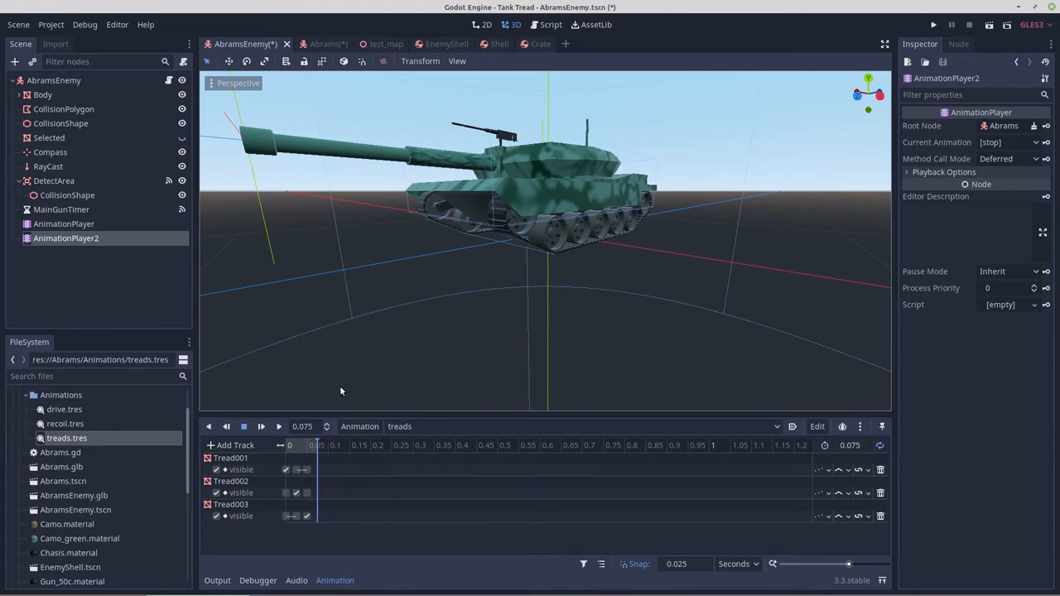
pyautogui.click(355, 426)
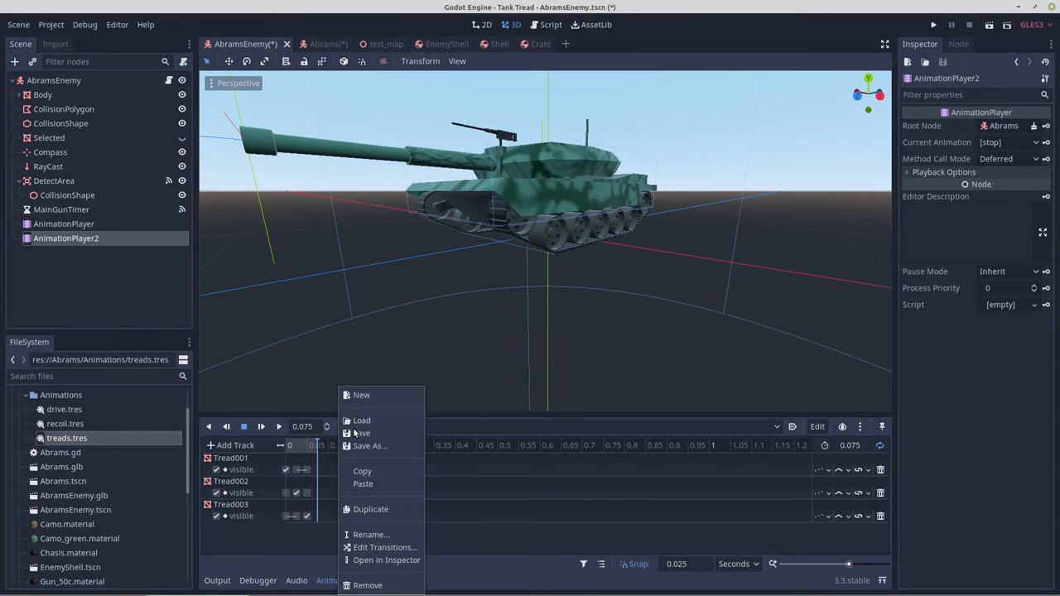
pyautogui.click(365, 585)
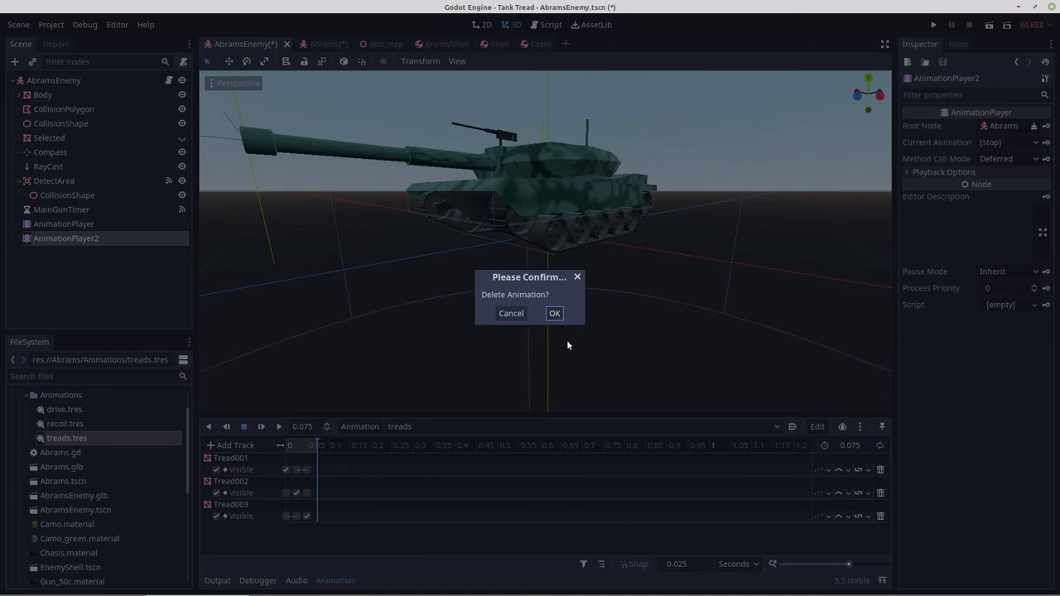
pyautogui.click(555, 314)
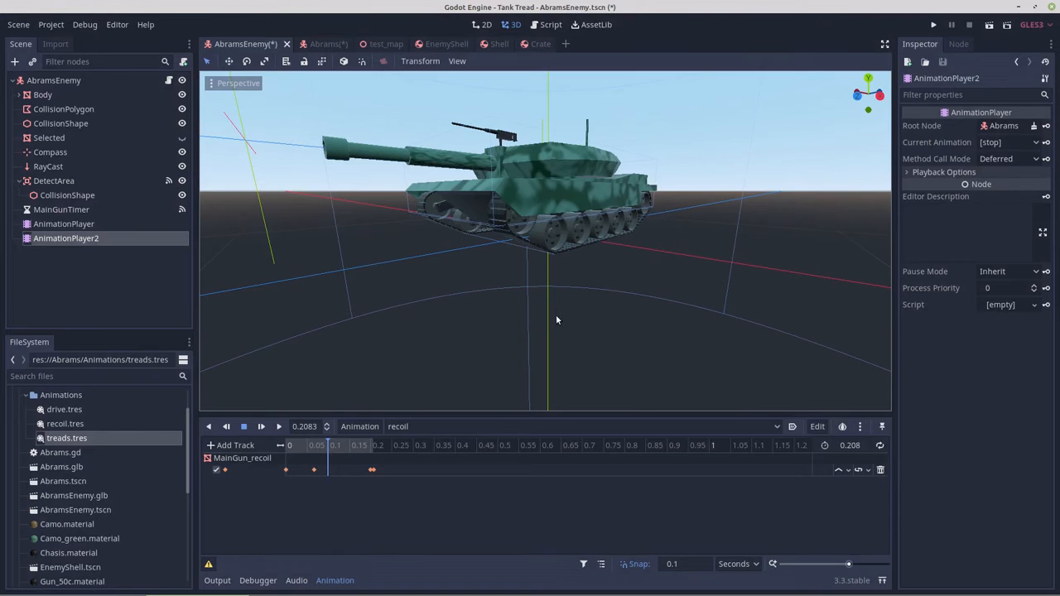
pyautogui.click(78, 224)
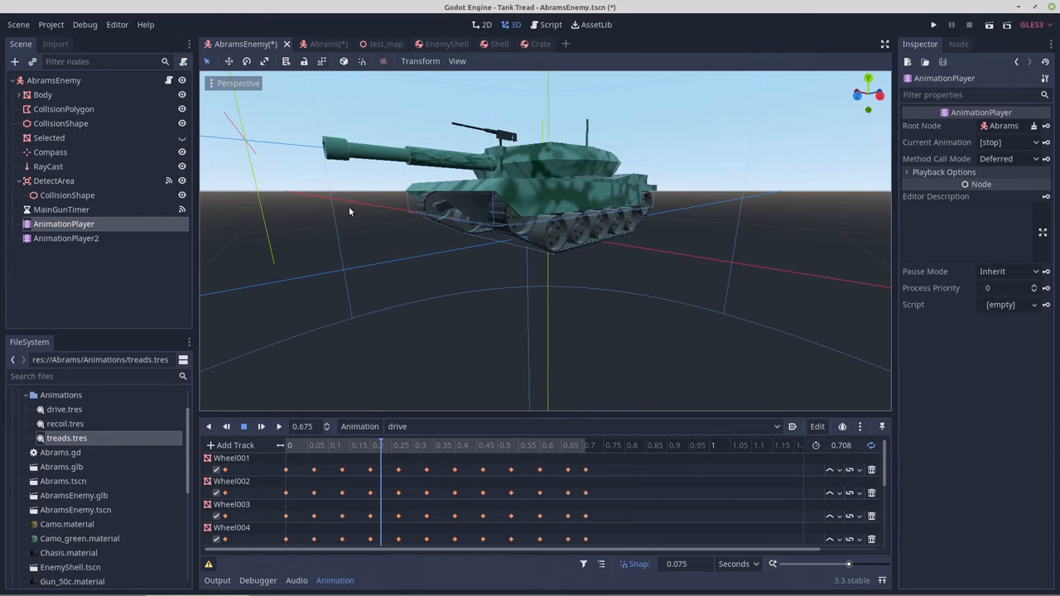
# From the test_map scene, open Abrams.gd and review the drive and recoil animation calls in _physics_process.
pyautogui.click(377, 44)
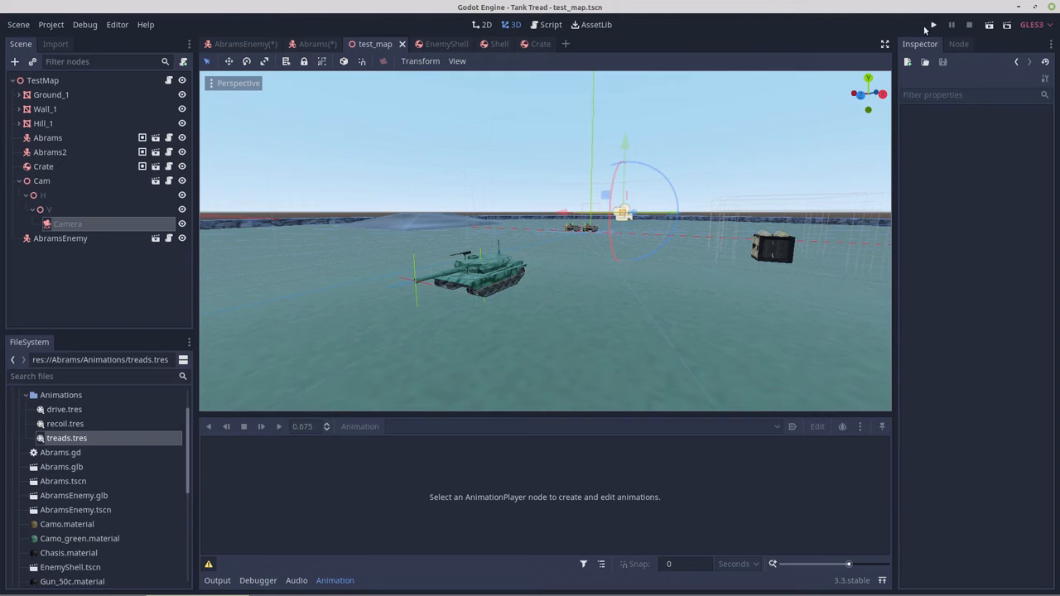
pyautogui.click(551, 25)
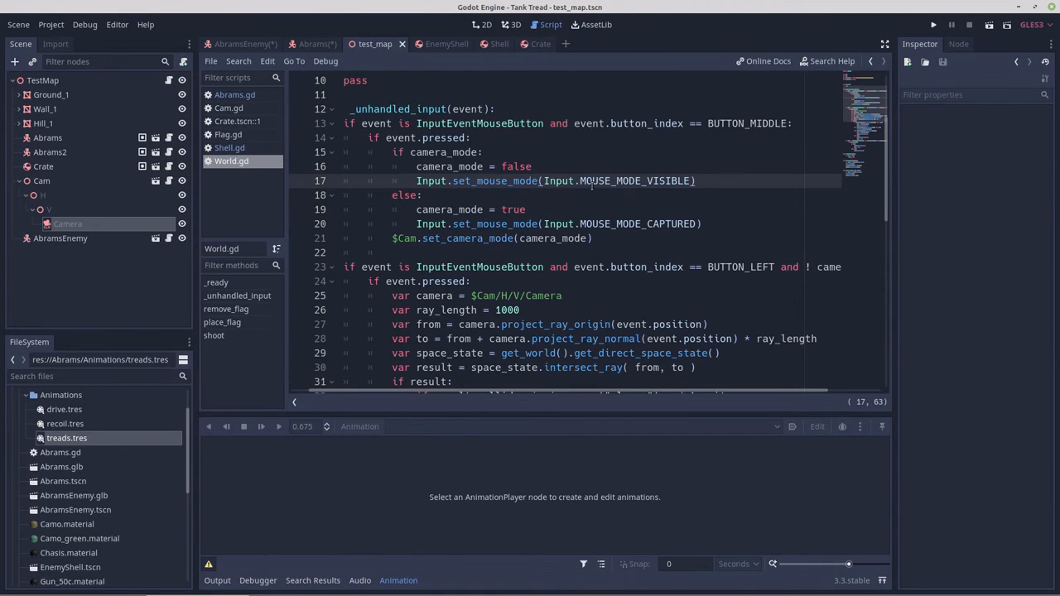
pyautogui.click(224, 96)
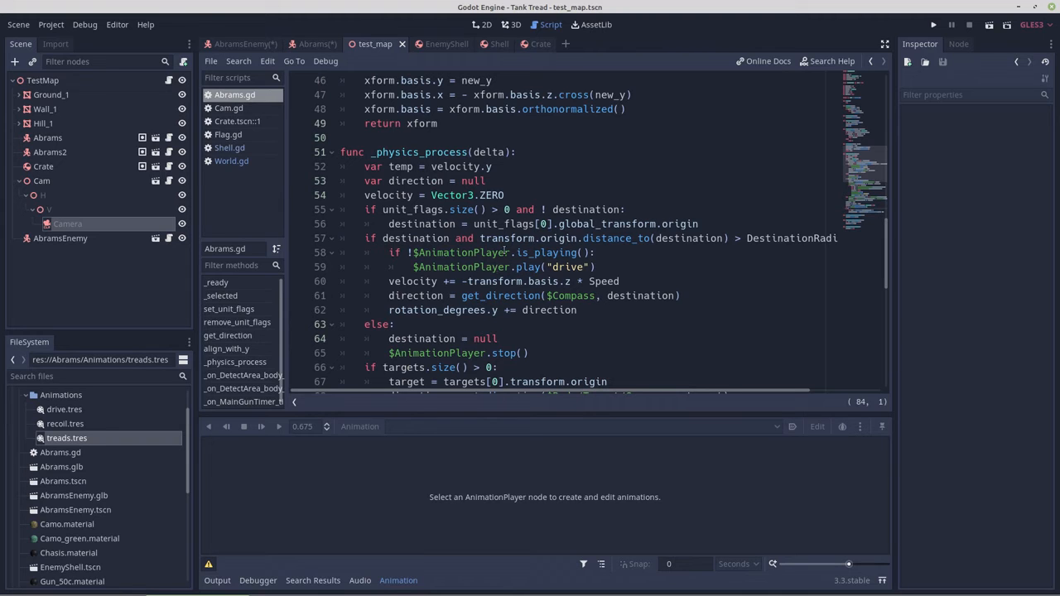
pyautogui.scroll(-4, 508, 273)
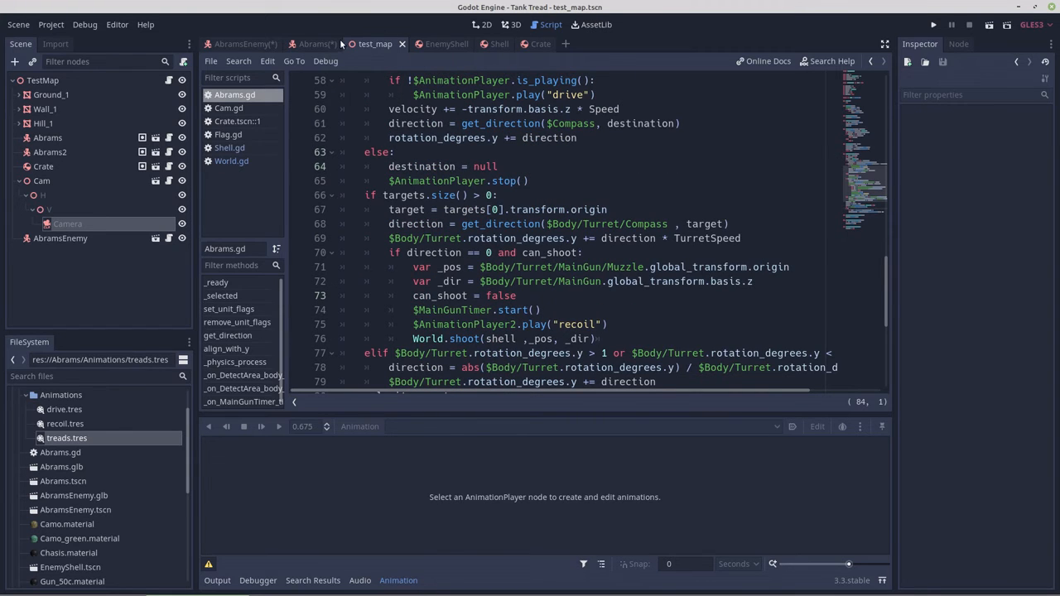
# Highlight the RayCast collision-normal alignment code on lines 83 to 86 of Abrams.gd, then return to the AbramsEnemy scene.
pyautogui.scroll(-1, 585, 246)
pyautogui.scroll(-5, 584, 246)
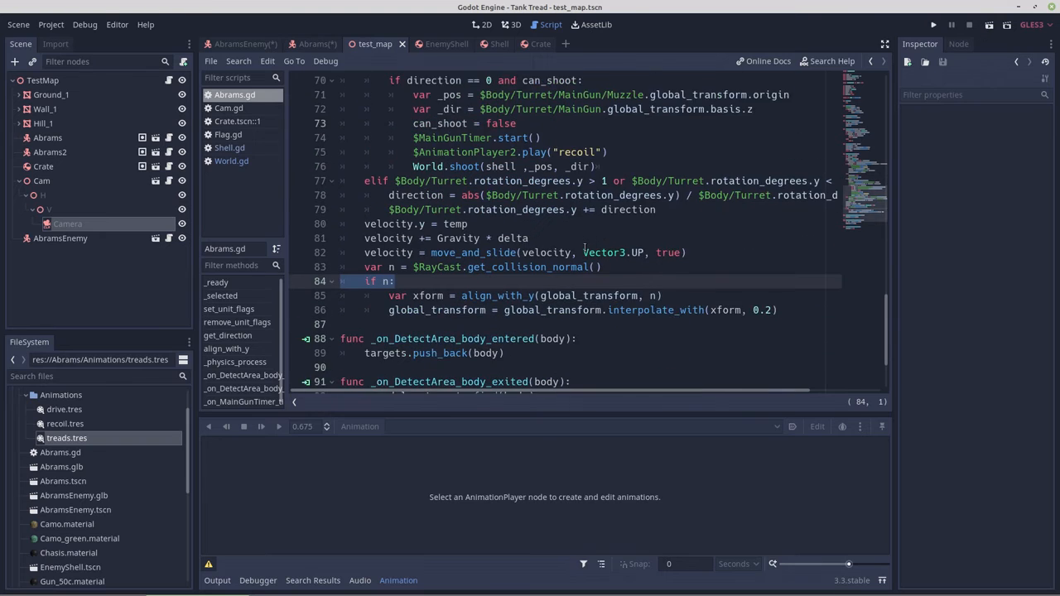
pyautogui.scroll(2, 347, 250)
pyautogui.moveTo(778, 309); pyautogui.dragTo(716, 280)
pyautogui.moveTo(601, 273); pyautogui.dragTo(368, 275)
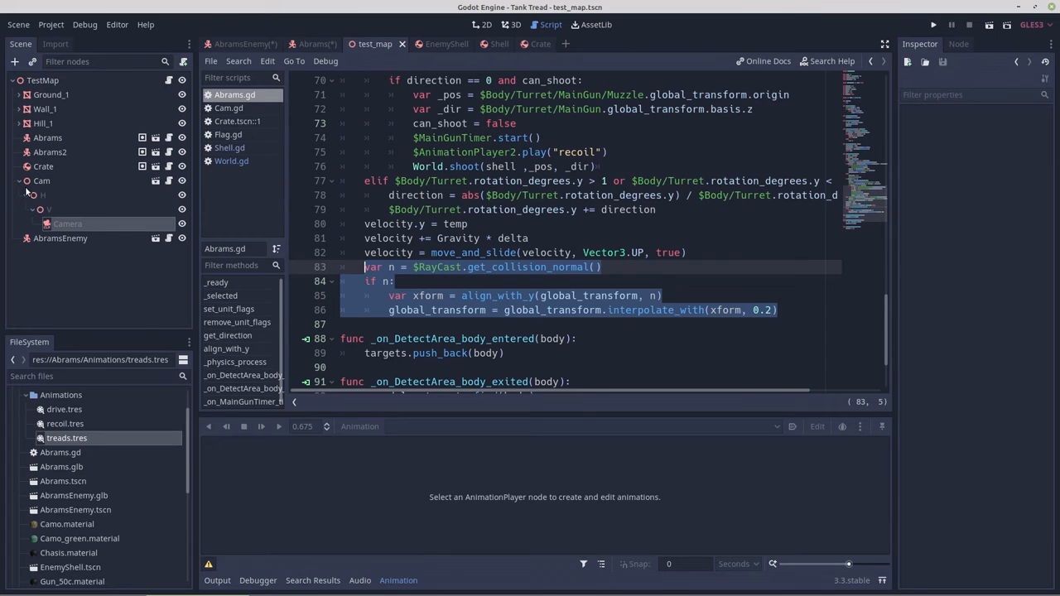
pyautogui.click(240, 44)
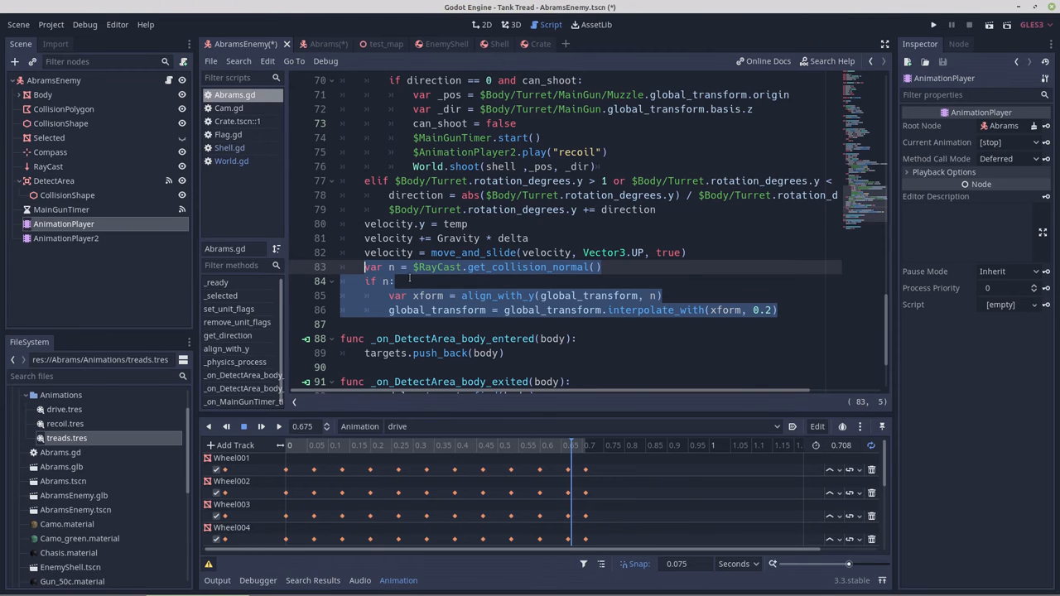
# Clear the code highlight in Abrams.gd, switch to the test_map scene and run that scene.
pyautogui.click(409, 280)
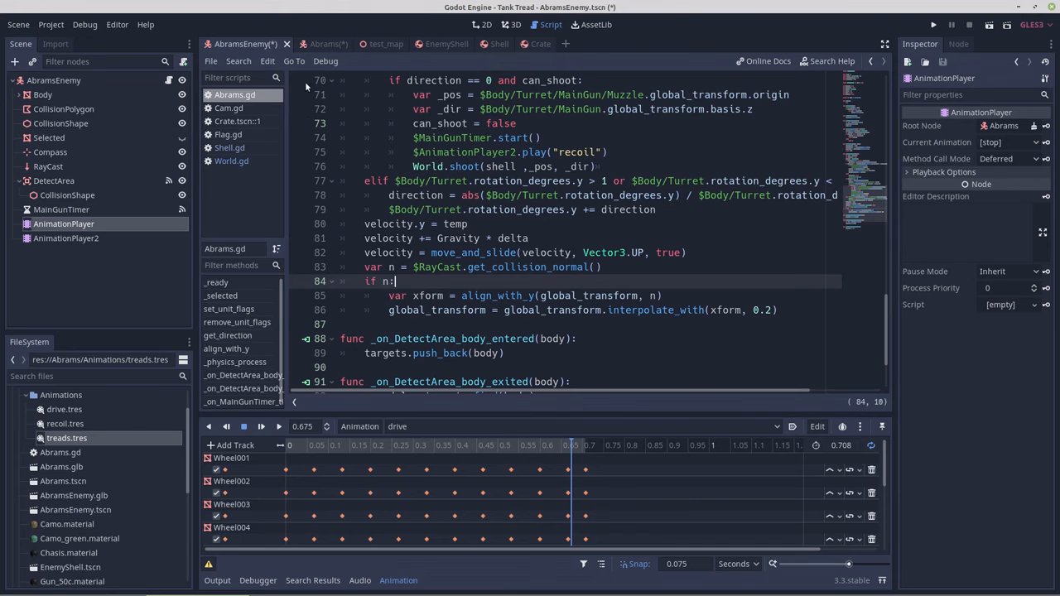
pyautogui.click(393, 44)
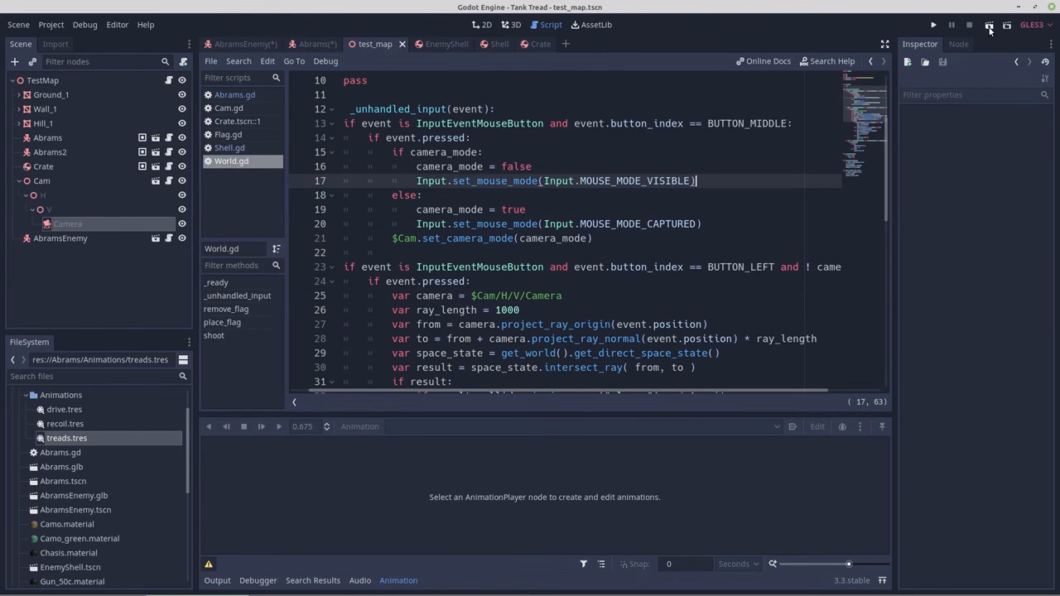
pyautogui.click(990, 27)
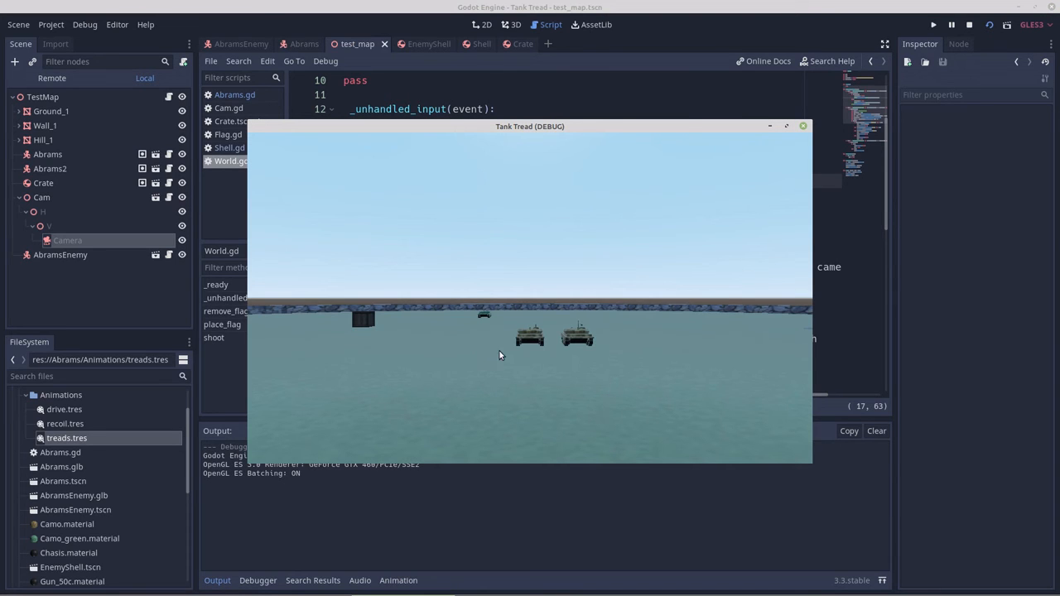
# Turn and reposition the game camera, select the right-hand distant tank and place its destination flag on the open ground near the enemy tank.
pyautogui.moveTo(500, 356); pyautogui.dragTo(642, 410, button='middle')
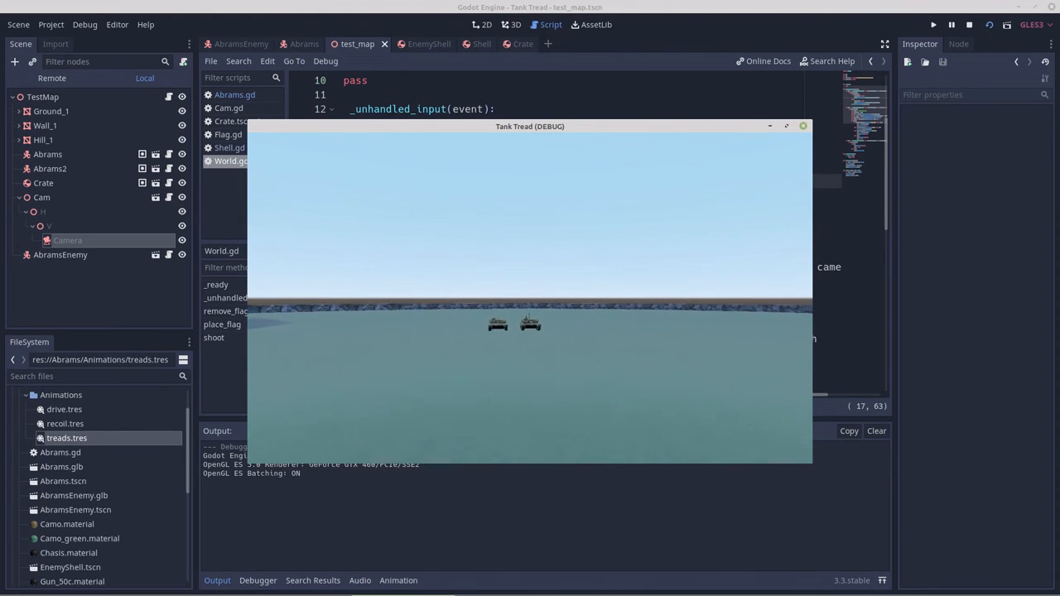
pyautogui.press('s')
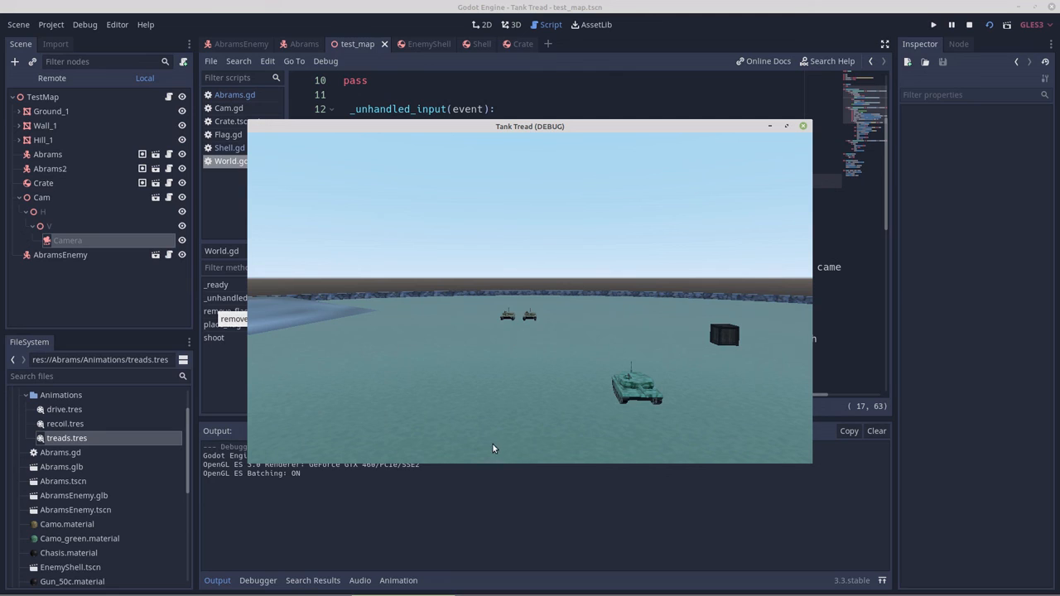
pyautogui.click(534, 319)
pyautogui.rightClick(524, 372)
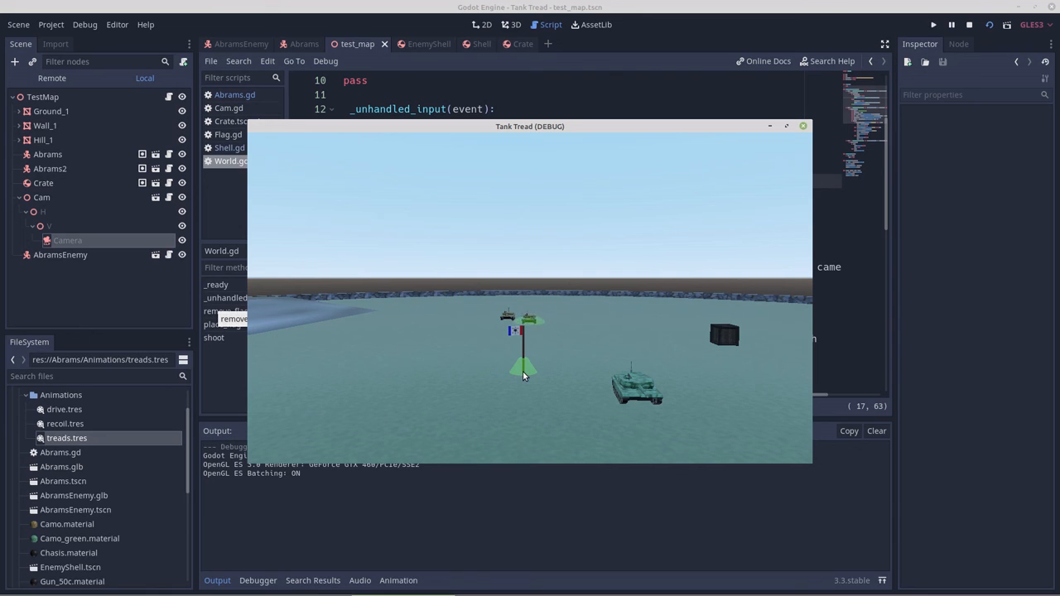